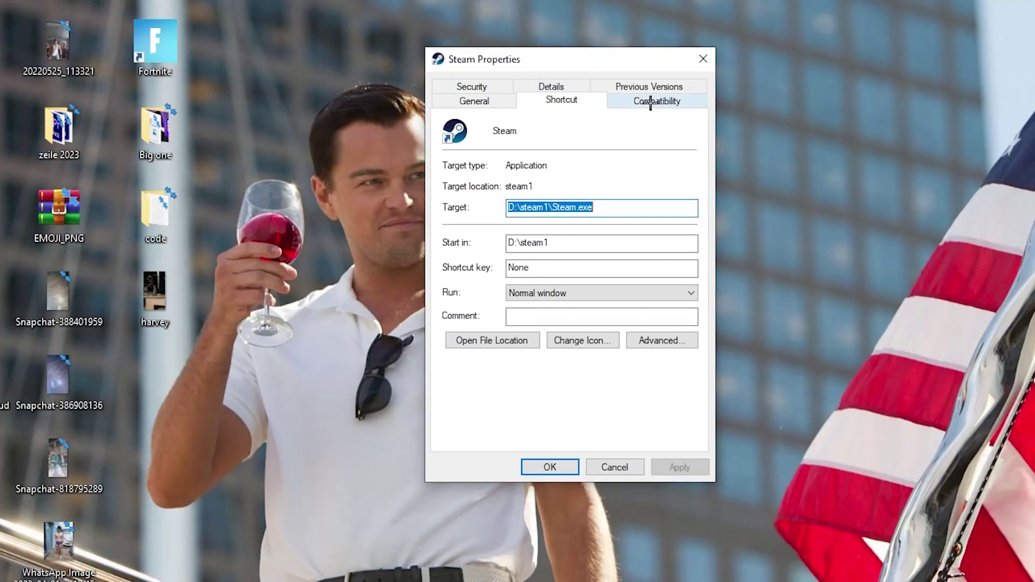
# Step: Check the compatibility mode choices and administrator option in the Steam shortcut's compatibility settings, and confirm the dialog
pyautogui.moveTo(583, 87); pyautogui.dragTo(556, 27)
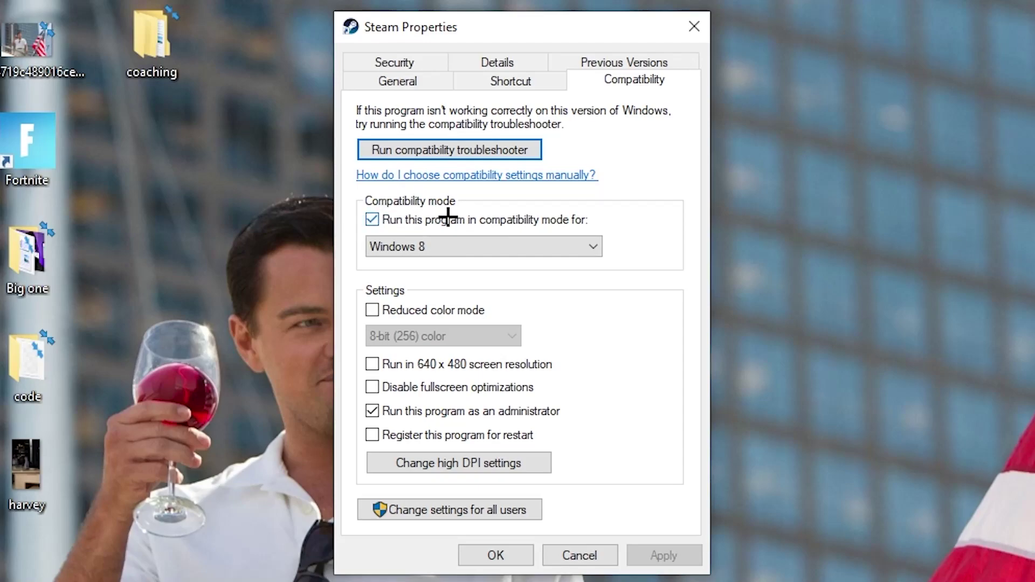
pyautogui.click(577, 240)
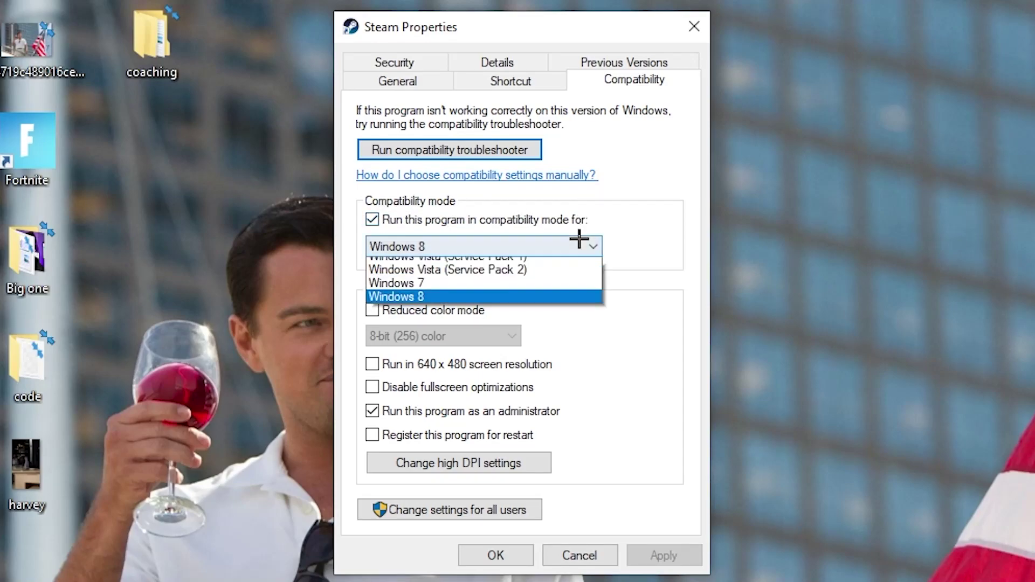
pyautogui.click(627, 229)
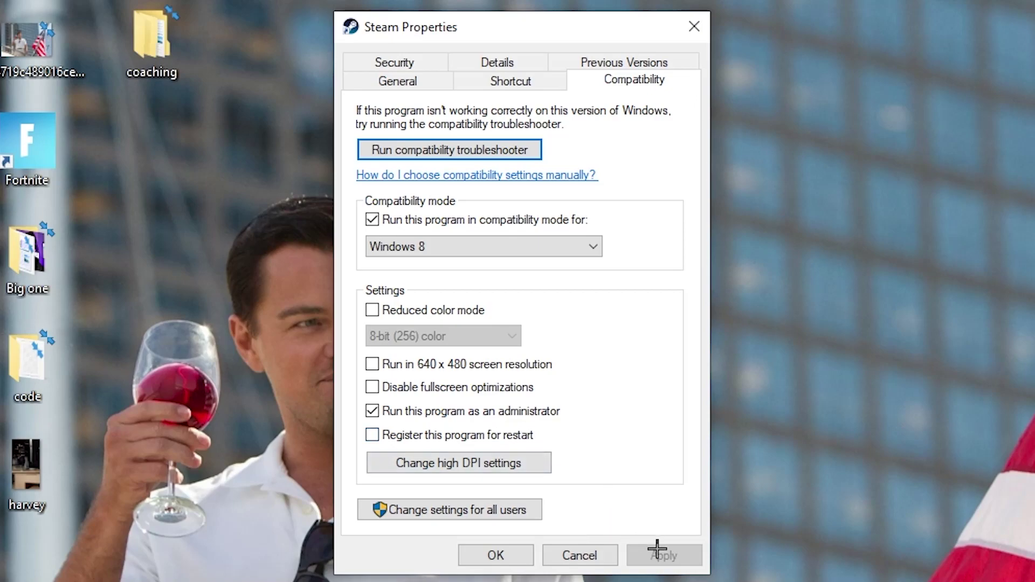
pyautogui.click(502, 554)
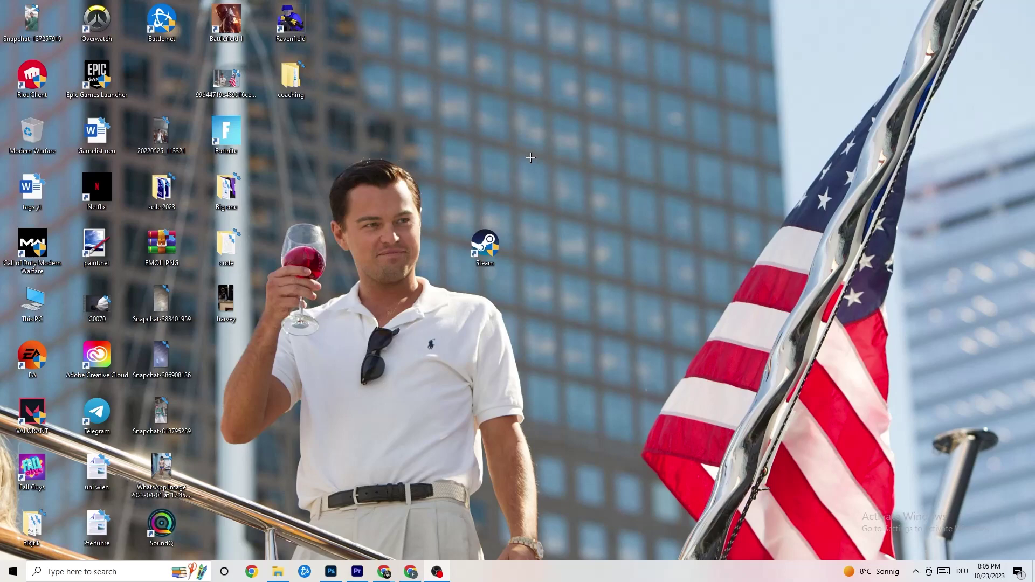
pyautogui.moveTo(488, 242); pyautogui.dragTo(464, 153)
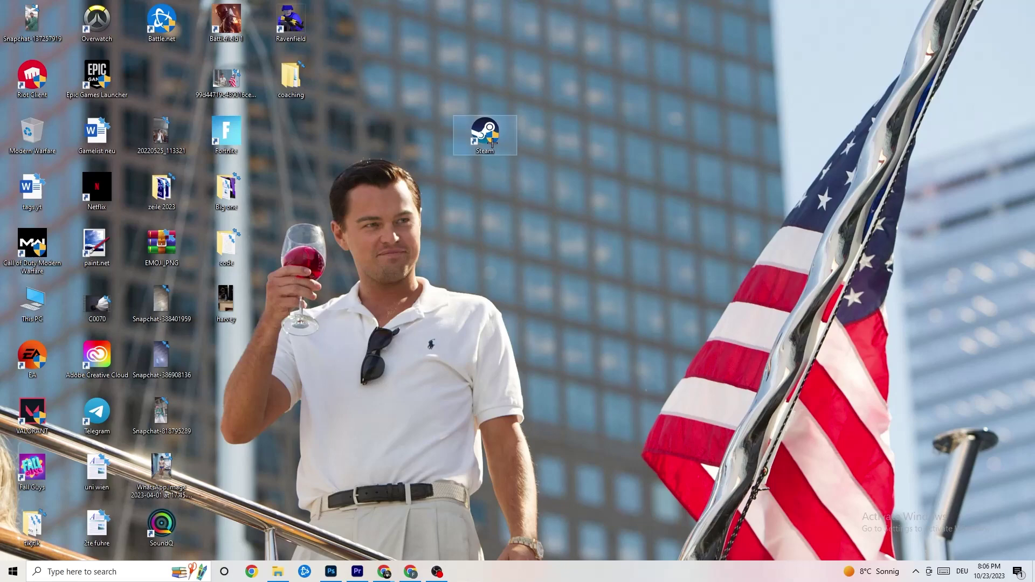
pyautogui.moveTo(485, 131); pyautogui.dragTo(420, 189)
pyautogui.click(489, 160)
pyautogui.click(448, 147)
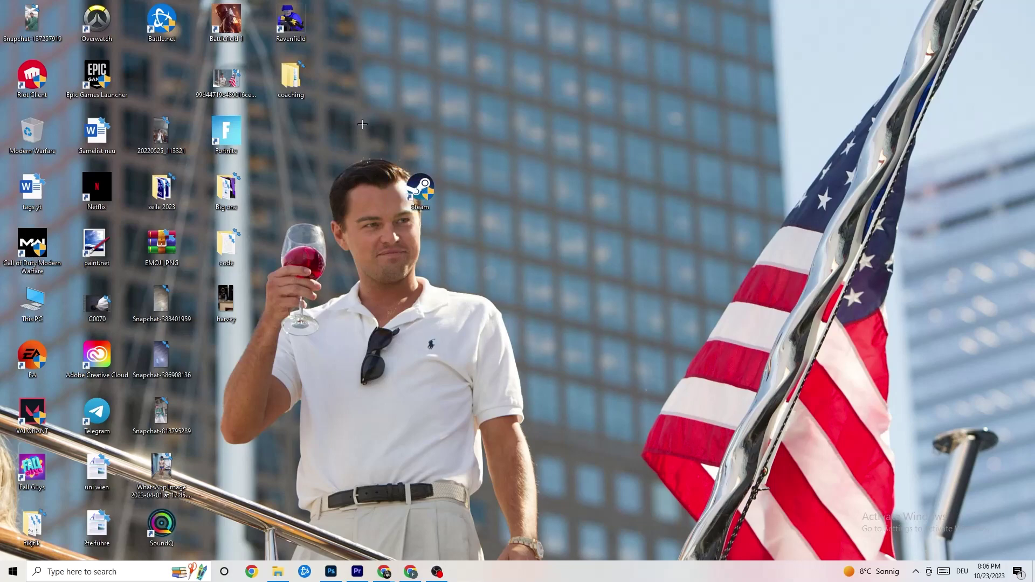
pyautogui.moveTo(421, 189); pyautogui.dragTo(485, 189)
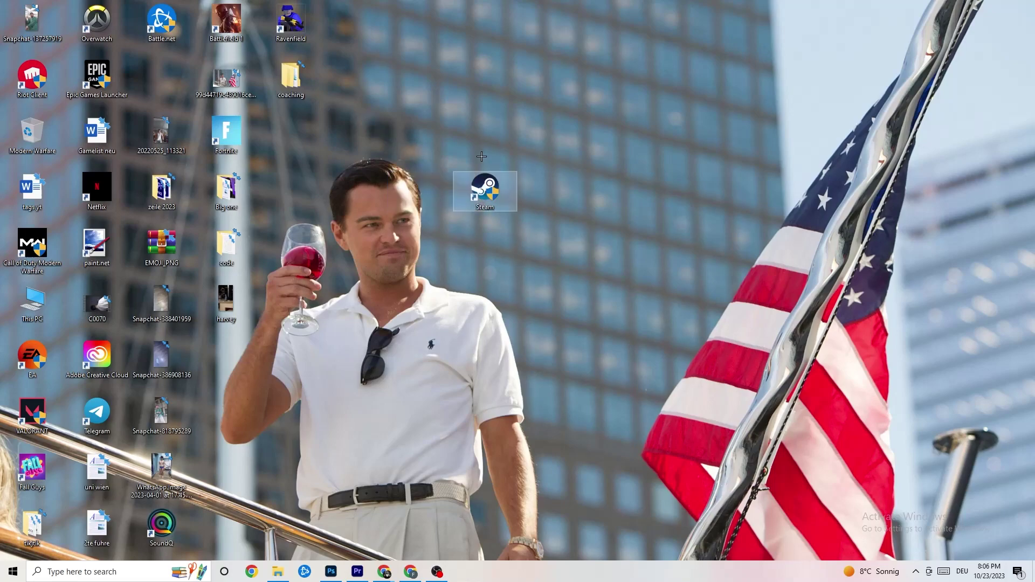
# Step: Reopen the Steam shortcut's properties, look over its compatibility settings, and close the dialog
pyautogui.rightClick(482, 204)
pyautogui.click(541, 488)
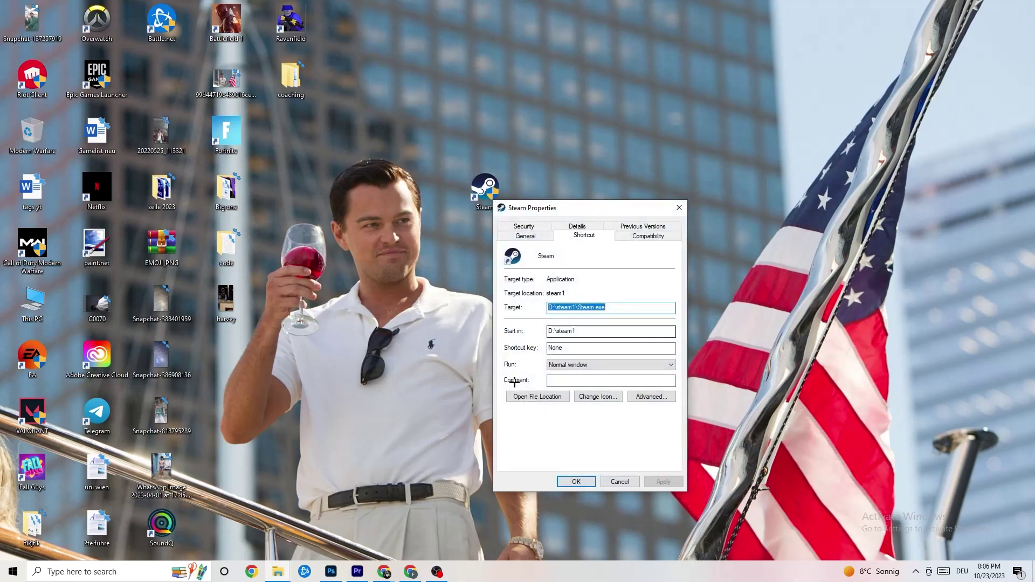
pyautogui.click(648, 236)
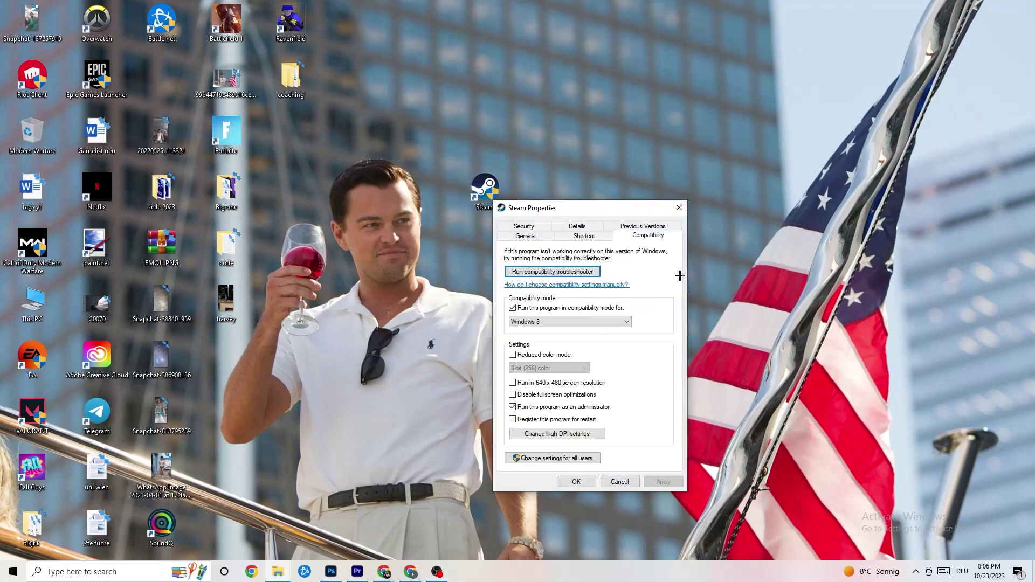
pyautogui.click(679, 207)
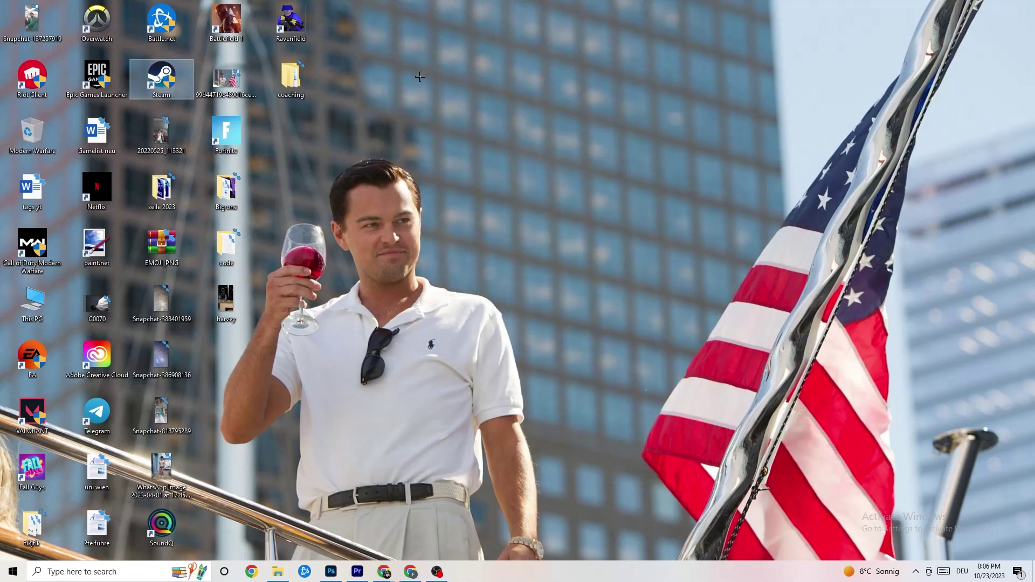
pyautogui.click(502, 105)
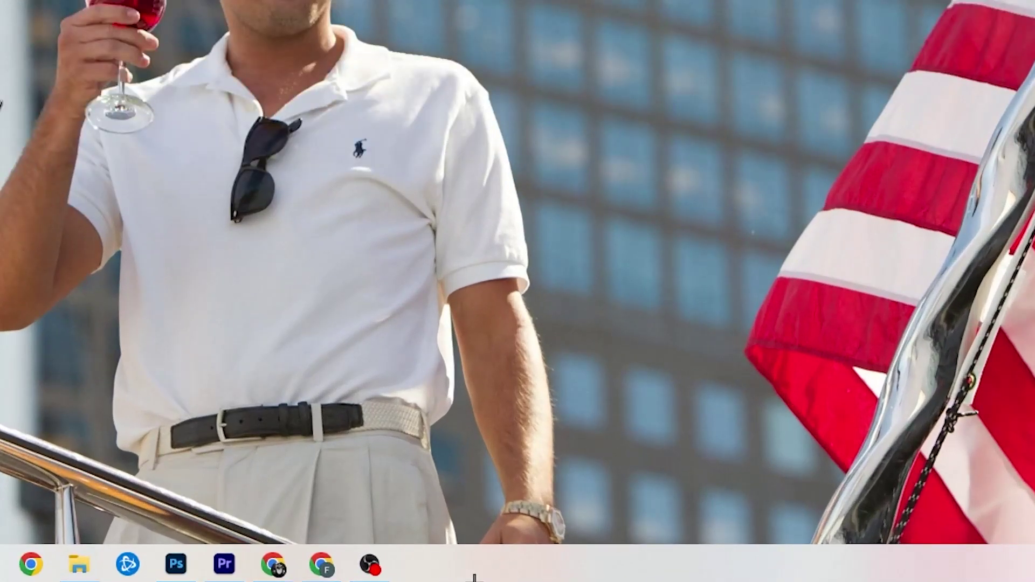
# Step: Open Task Manager from the desktop and maximize its window
pyautogui.rightClick(443, 574)
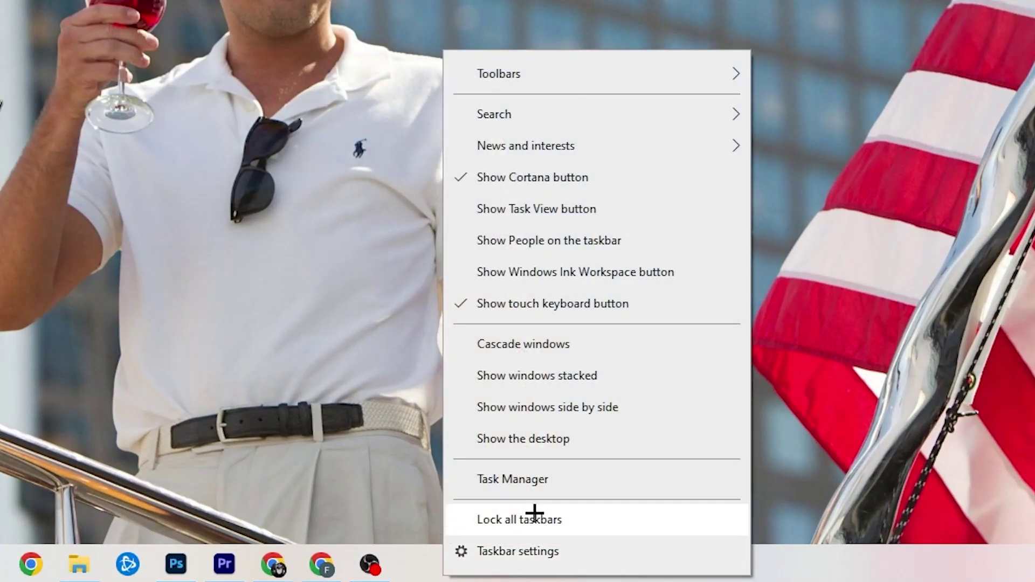
pyautogui.click(538, 485)
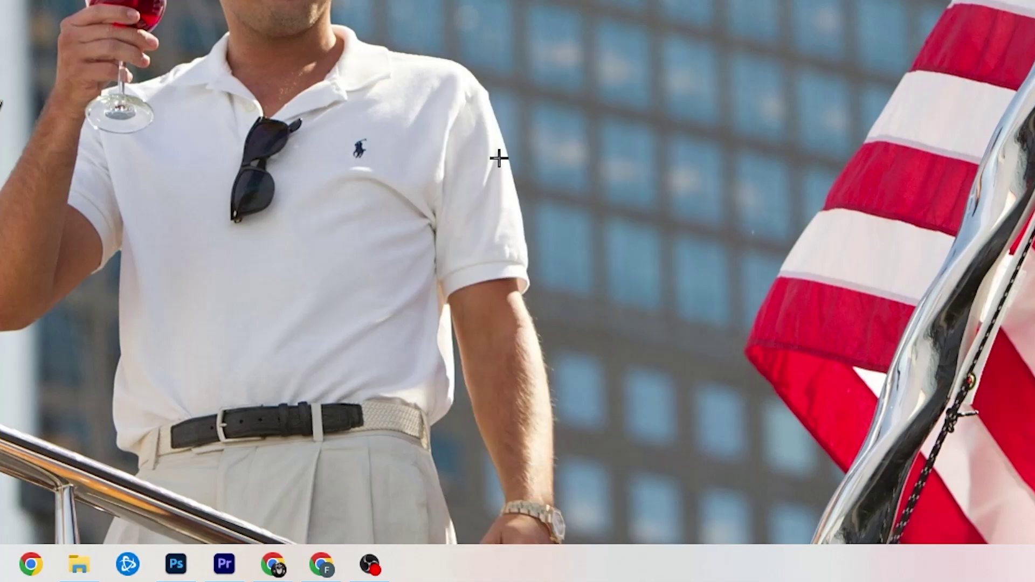
pyautogui.click(30, 308)
pyautogui.moveTo(216, 27); pyautogui.dragTo(446, 47)
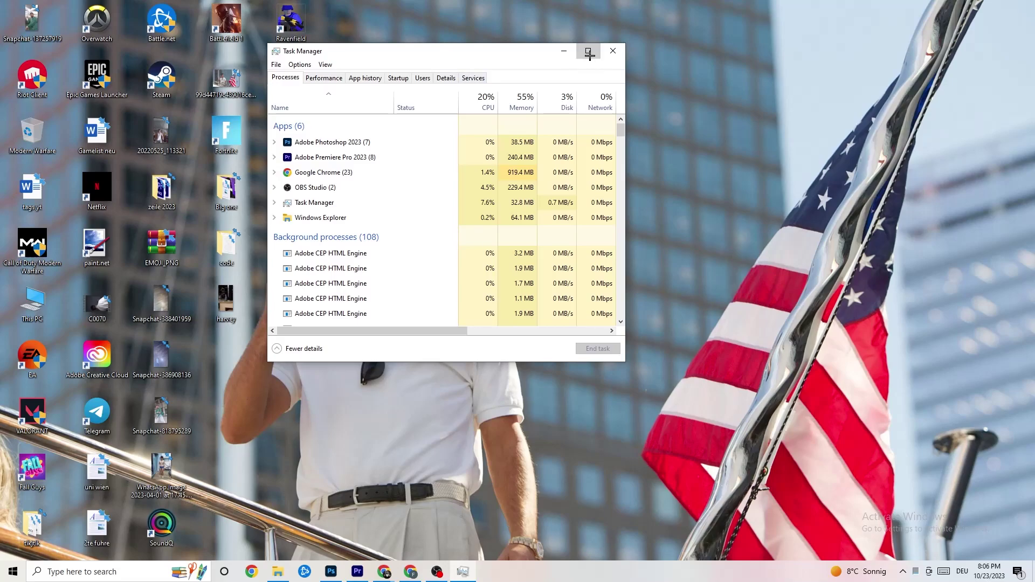
pyautogui.click(588, 50)
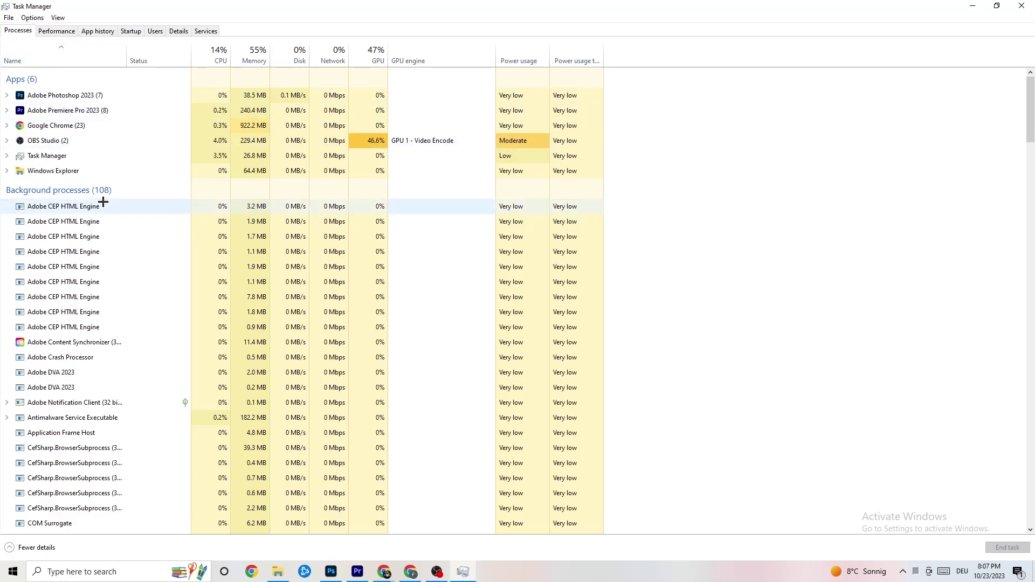
# Step: Look through the running processes and end the Adobe Photoshop 2023 task
pyautogui.scroll(-7, 136, 297)
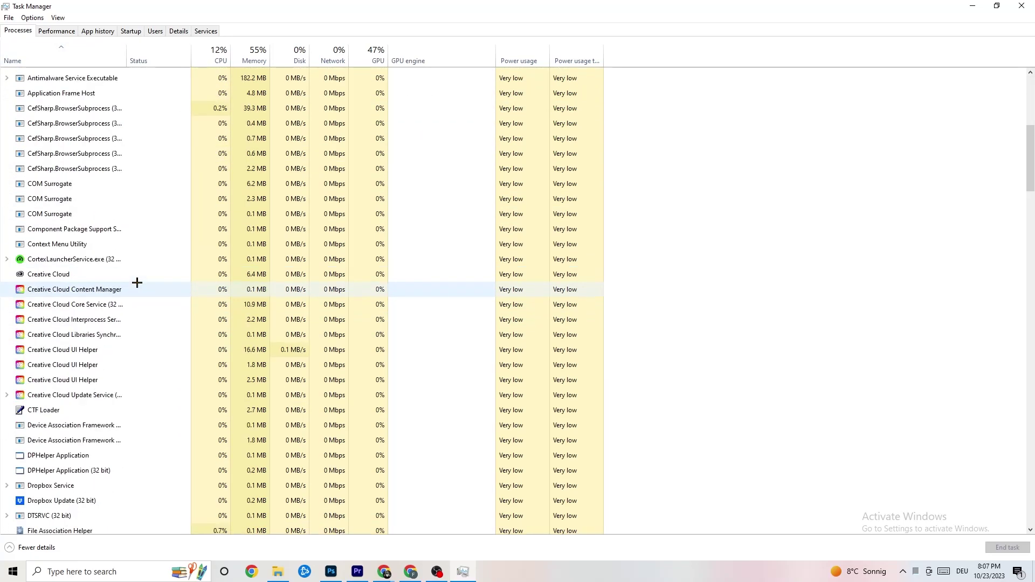
pyautogui.scroll(-10, 137, 282)
pyautogui.scroll(2, 280, 263)
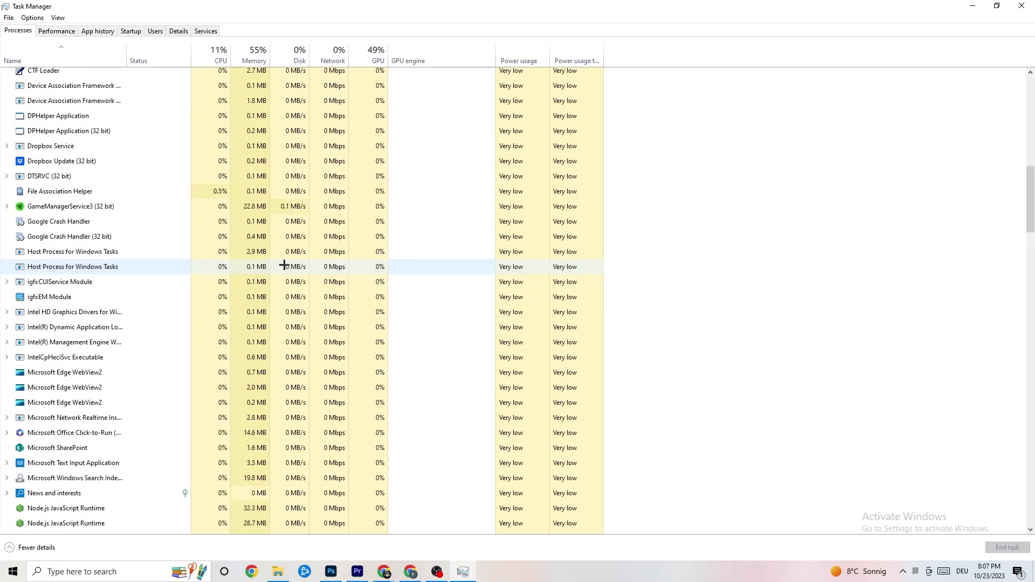
pyautogui.scroll(13, 284, 265)
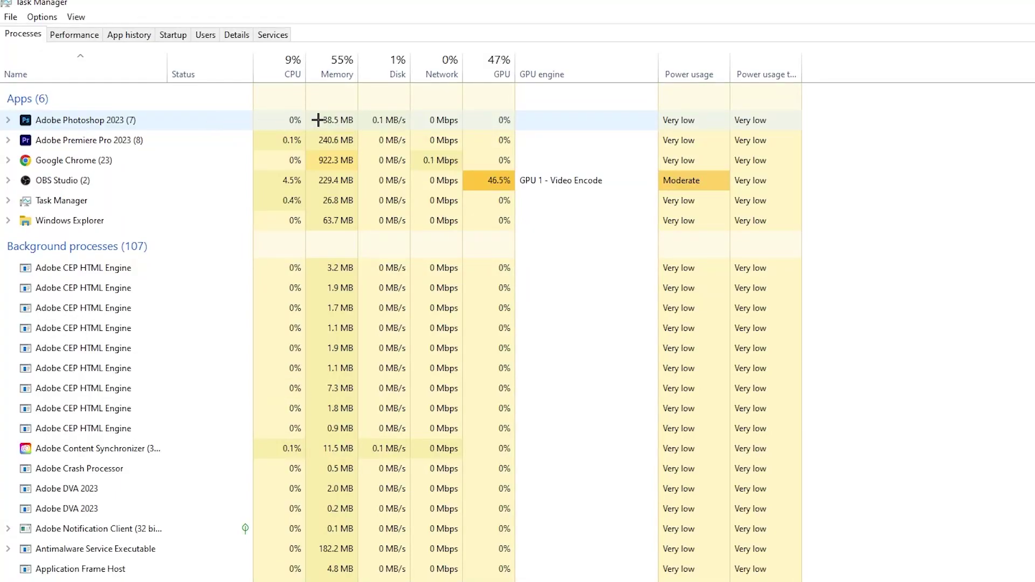
pyautogui.rightClick(372, 121)
pyautogui.rightClick(188, 126)
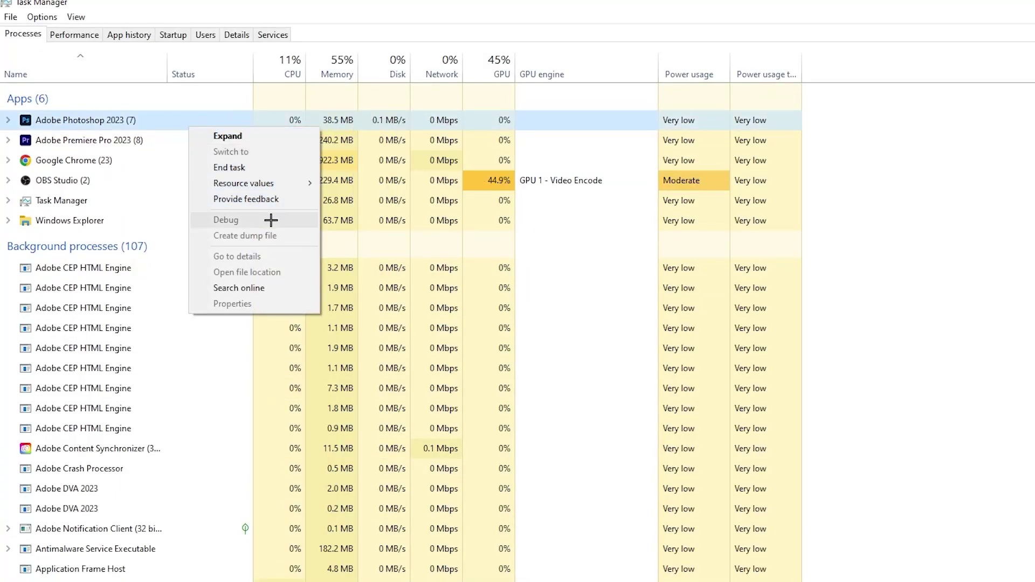
pyautogui.click(272, 166)
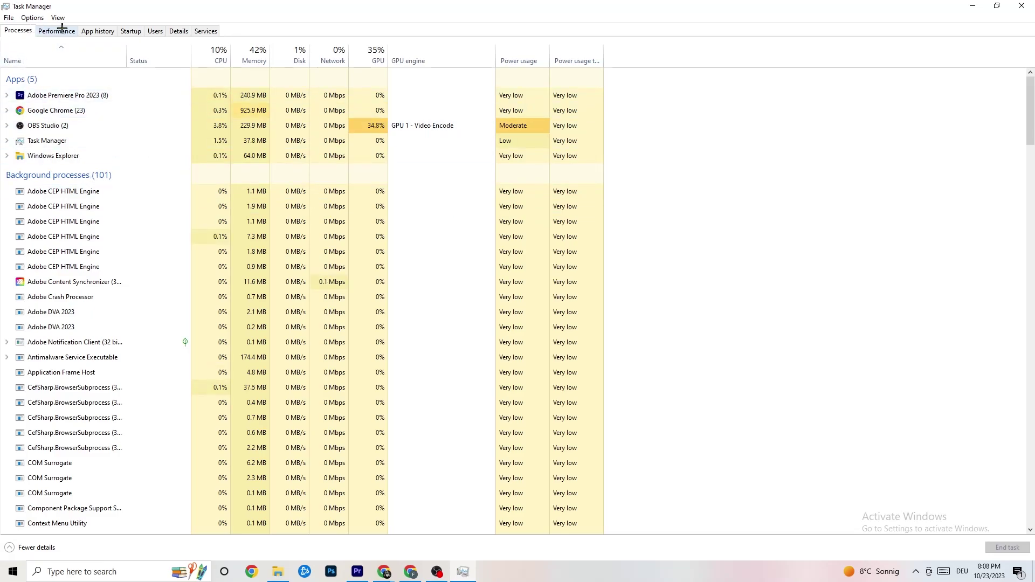
# Step: Examine the priority options for the Adobe Premiere Pro process in the process details and dismiss them
pyautogui.click(180, 30)
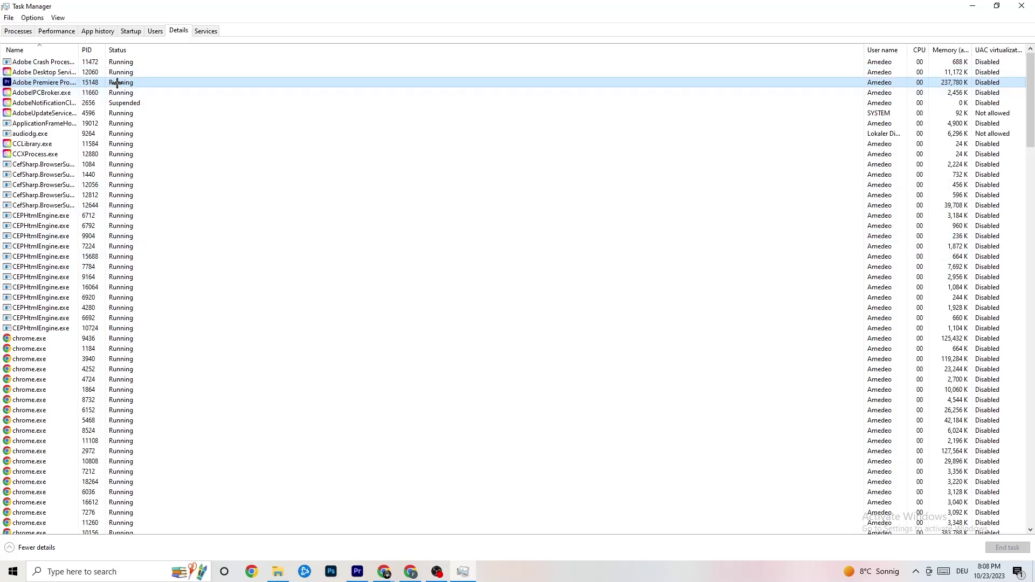
pyautogui.rightClick(117, 83)
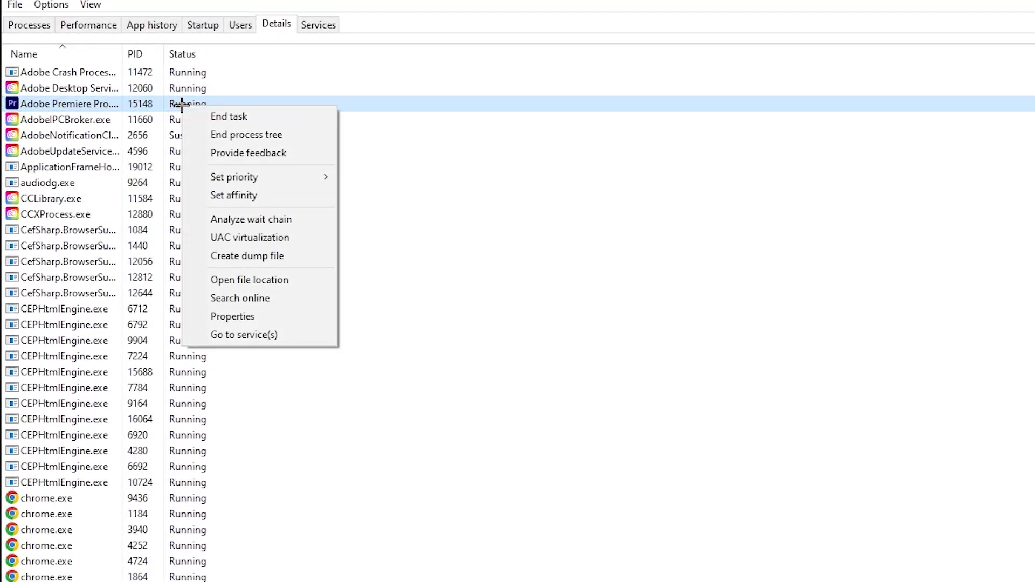
pyautogui.moveTo(280, 176)
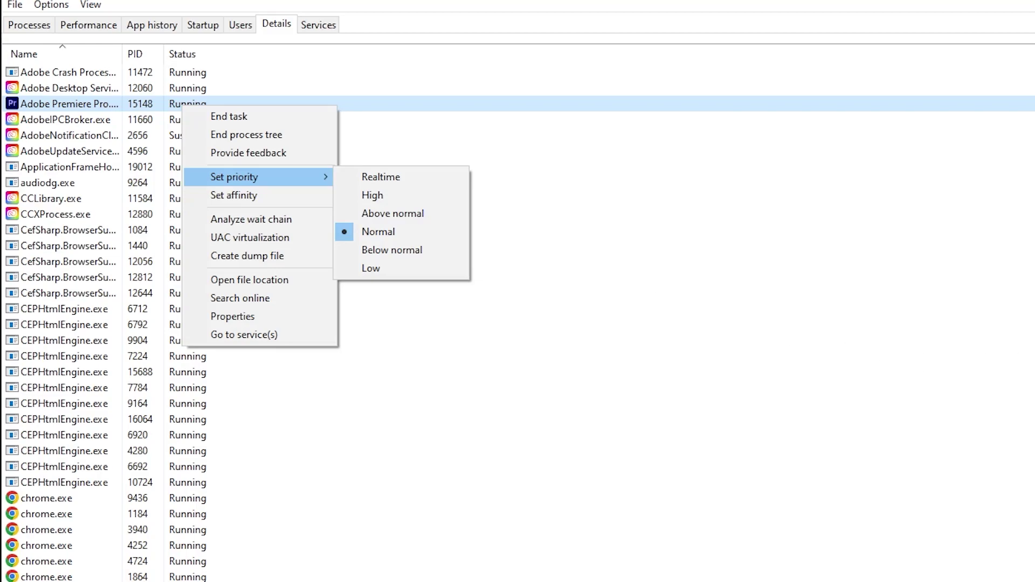
pyautogui.click(382, 72)
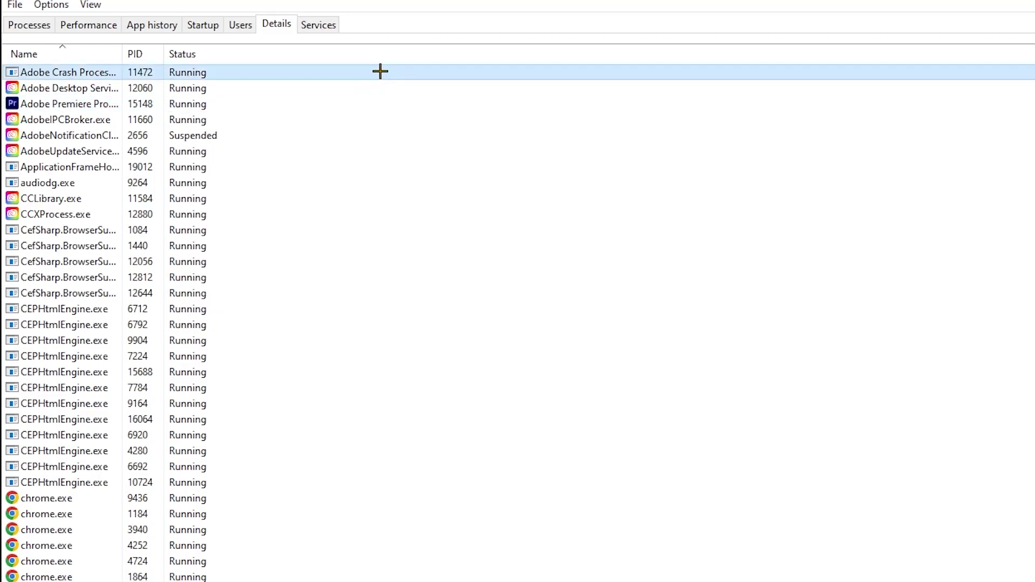
# Step: Examine the startup programs and the options for Adobe Updater Startup Utility, and close Task Manager
pyautogui.click(204, 21)
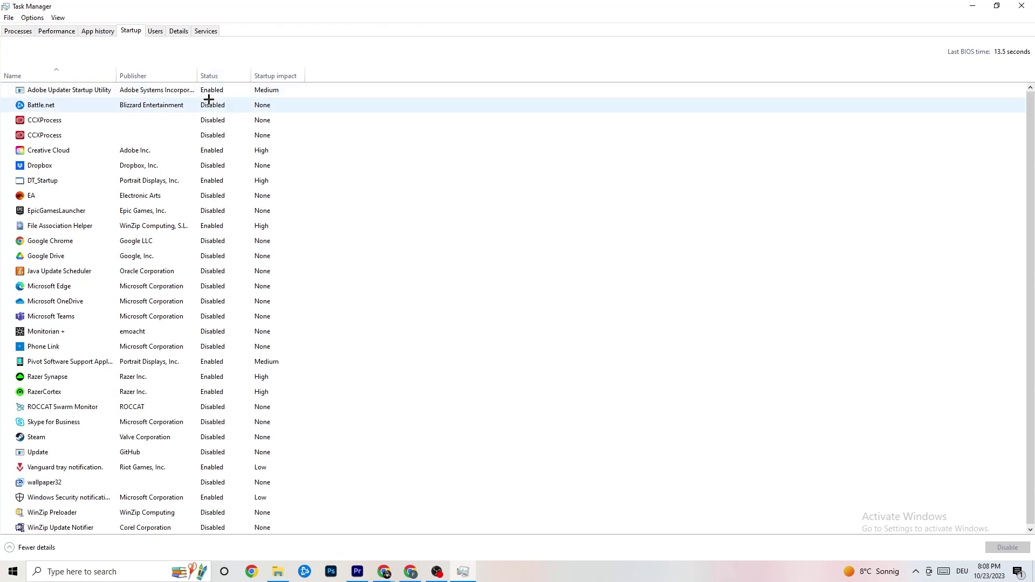
pyautogui.rightClick(222, 95)
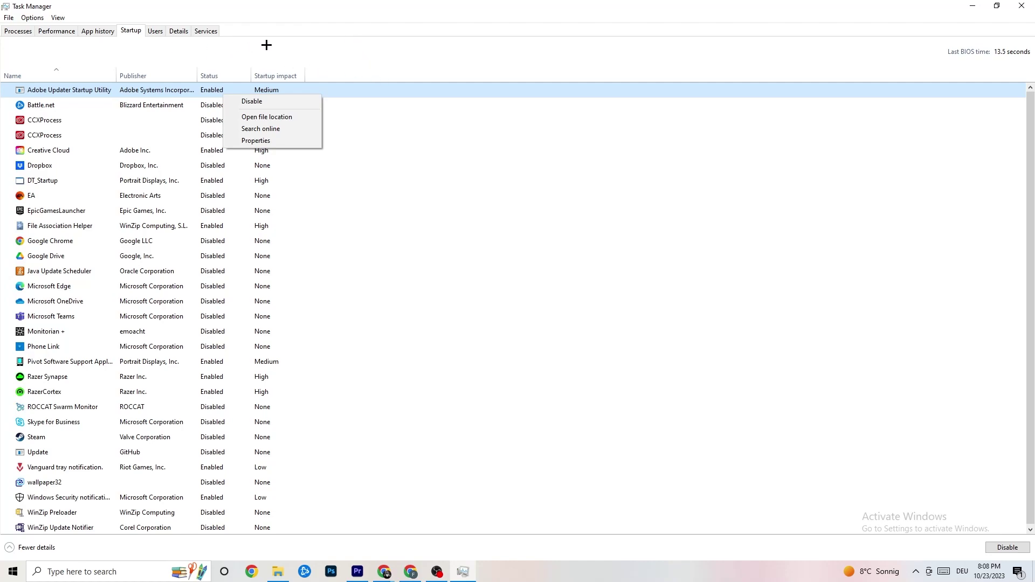
pyautogui.click(367, 3)
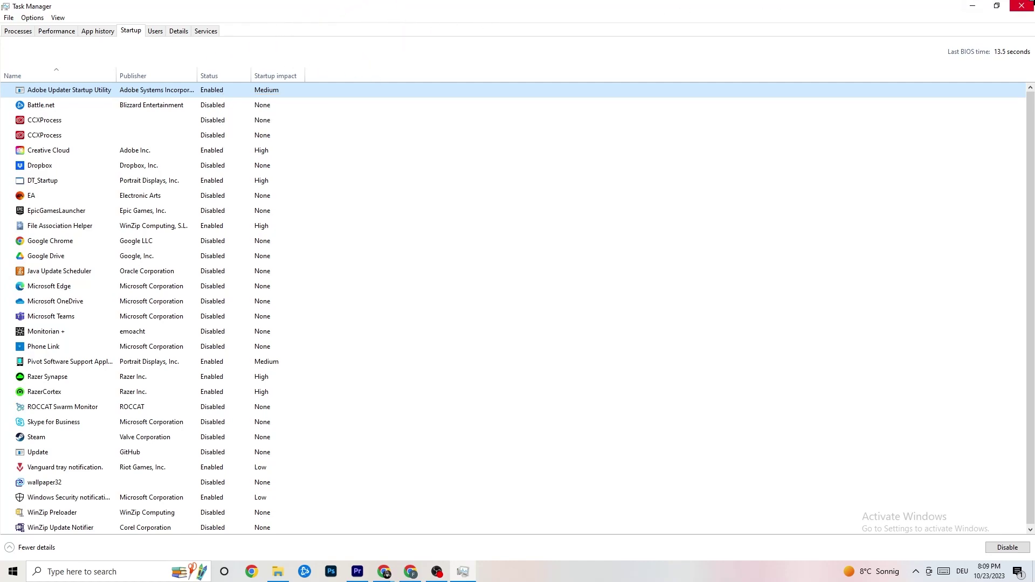
pyautogui.click(1022, 5)
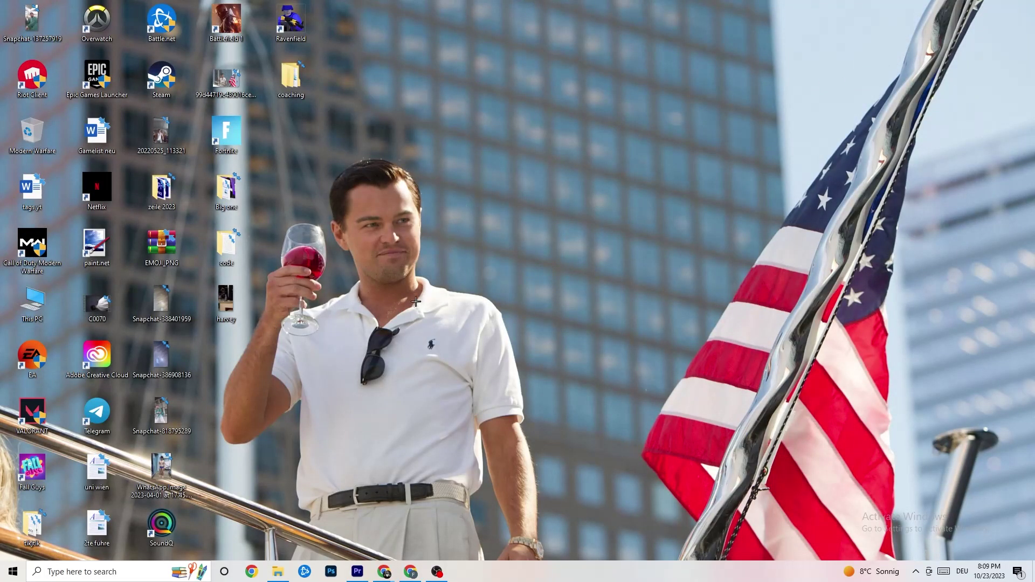
# Step: Open Windows Settings and look through the System display page down to the scale and layout section
pyautogui.click(13, 571)
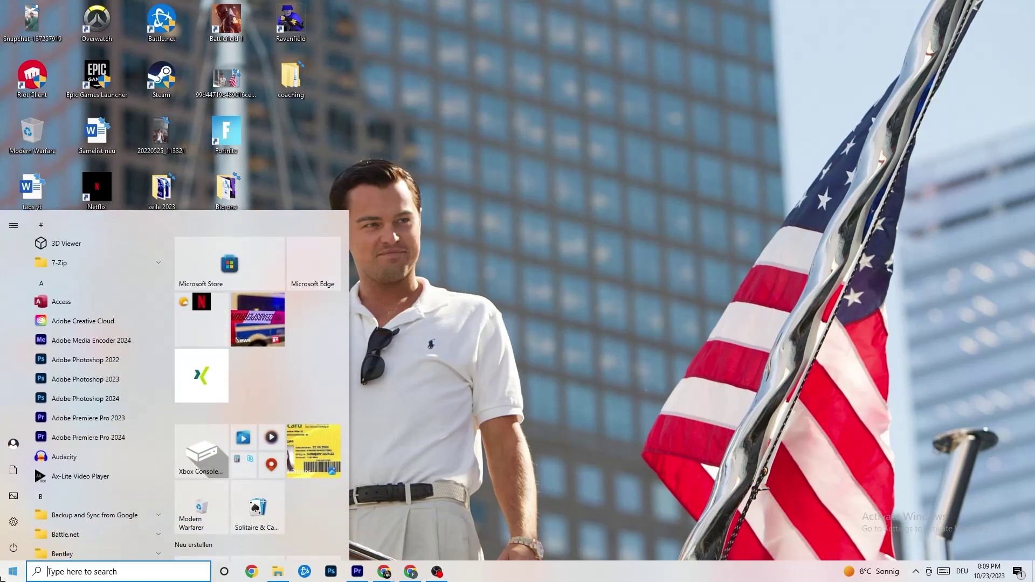
pyautogui.click(13, 524)
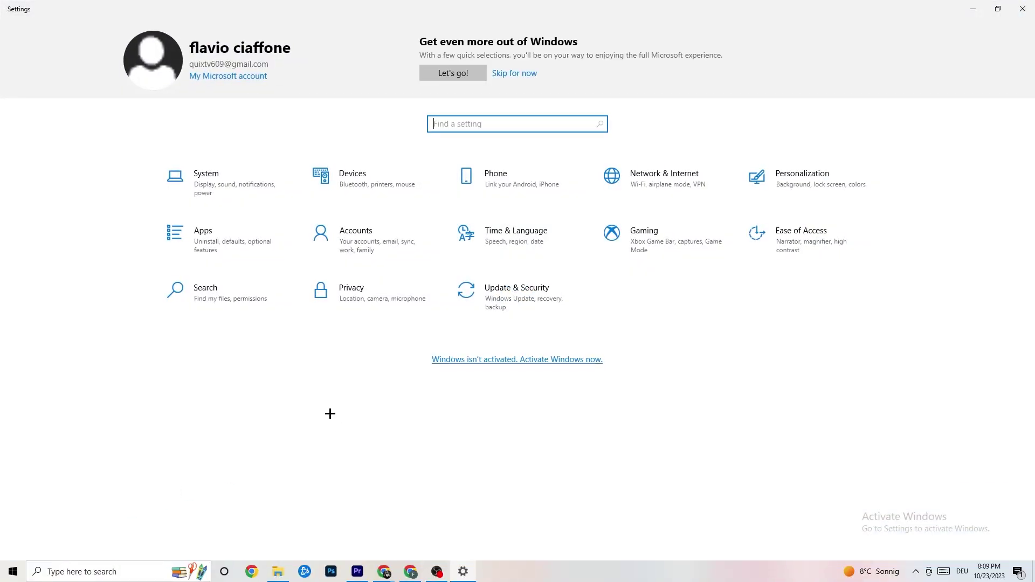
pyautogui.click(245, 188)
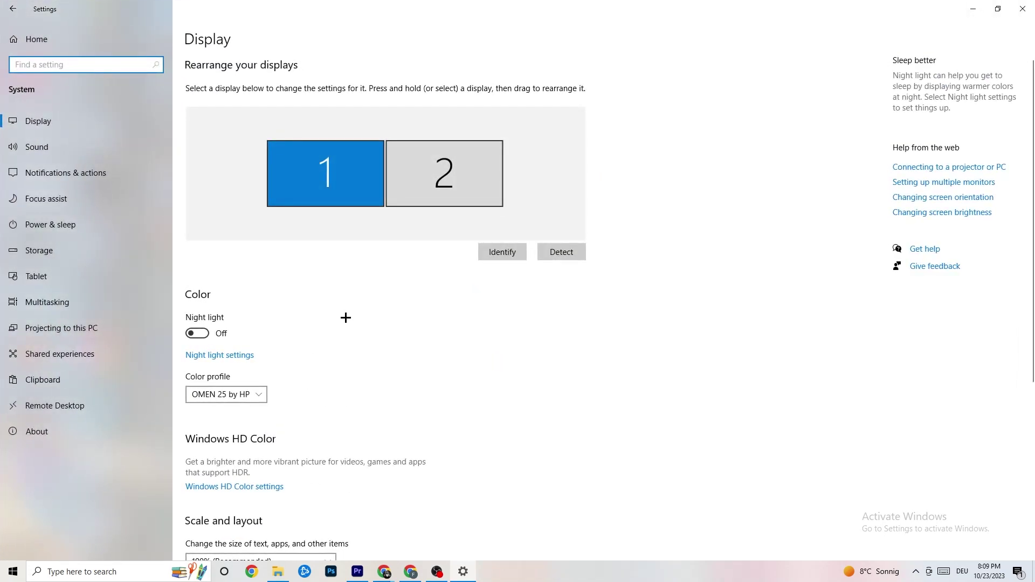
pyautogui.scroll(-5, 582, 210)
pyautogui.scroll(5, 582, 210)
pyautogui.scroll(-5, 432, 226)
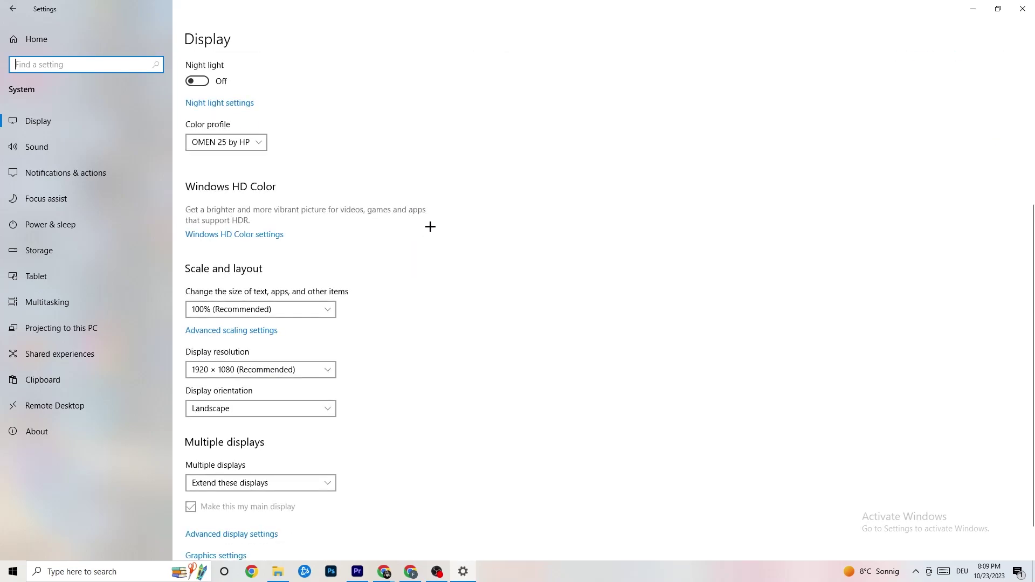
# Step: Examine the available text scaling and display resolution options for the main display
pyautogui.click(326, 309)
pyautogui.click(313, 269)
pyautogui.click(264, 316)
pyautogui.click(457, 277)
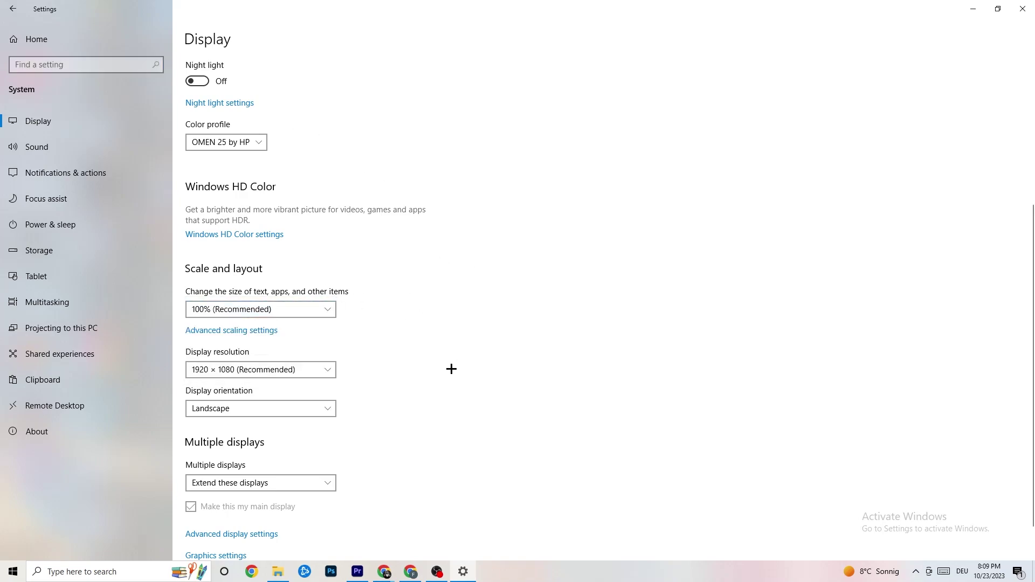
pyautogui.click(310, 376)
pyautogui.click(460, 323)
pyautogui.scroll(-1, 443, 309)
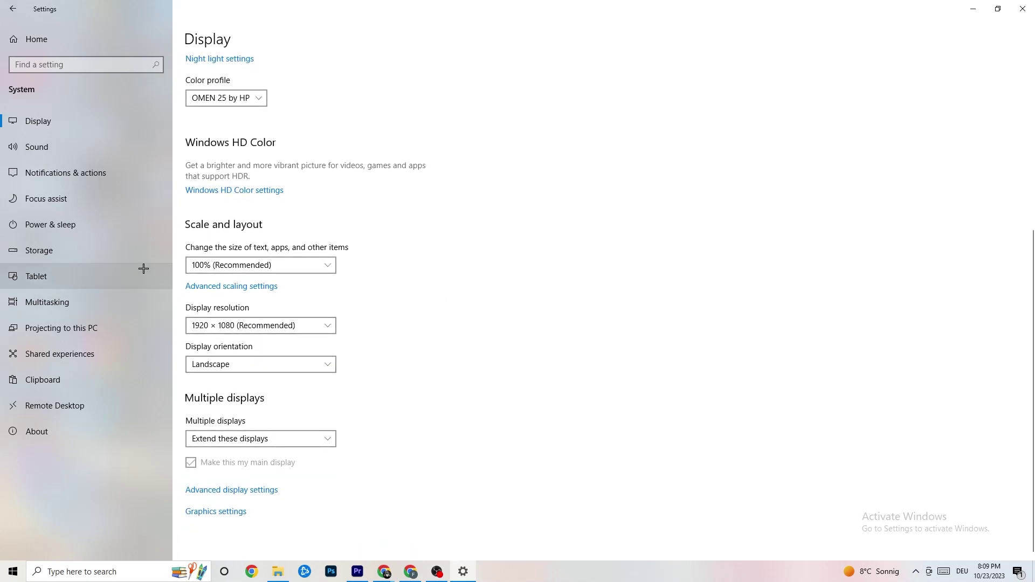
# Step: Examine the available Windows power plans in the additional power settings and close Power Options
pyautogui.click(106, 220)
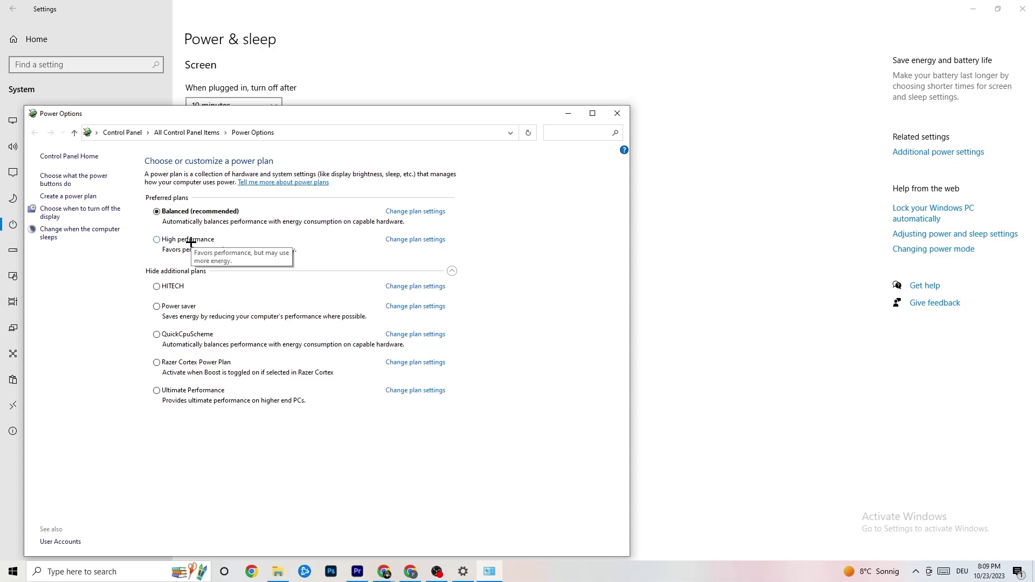
pyautogui.click(617, 115)
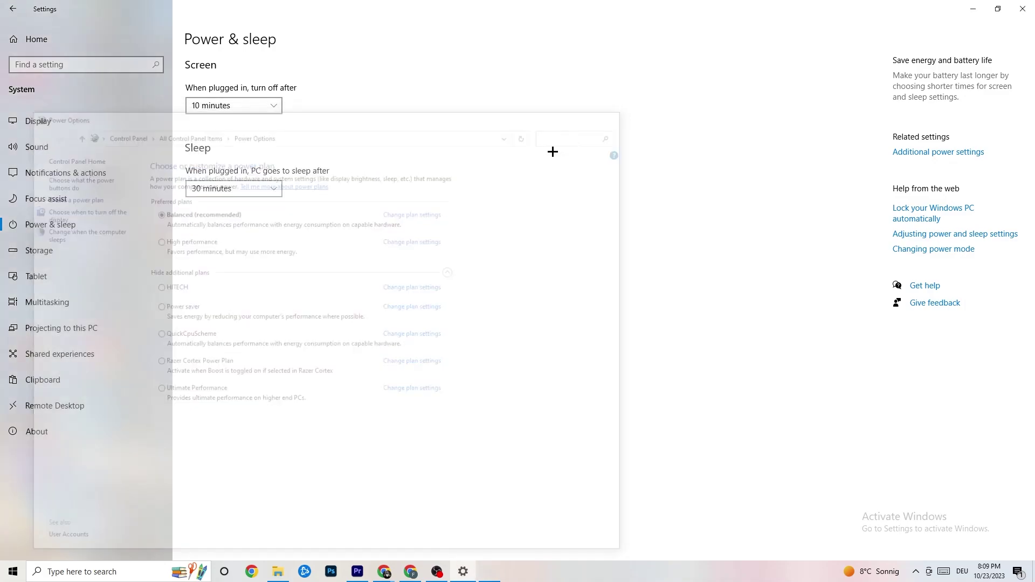
# Step: Examine the Storage Sense configuration, including how often it can run, and return to the Storage page
pyautogui.click(67, 259)
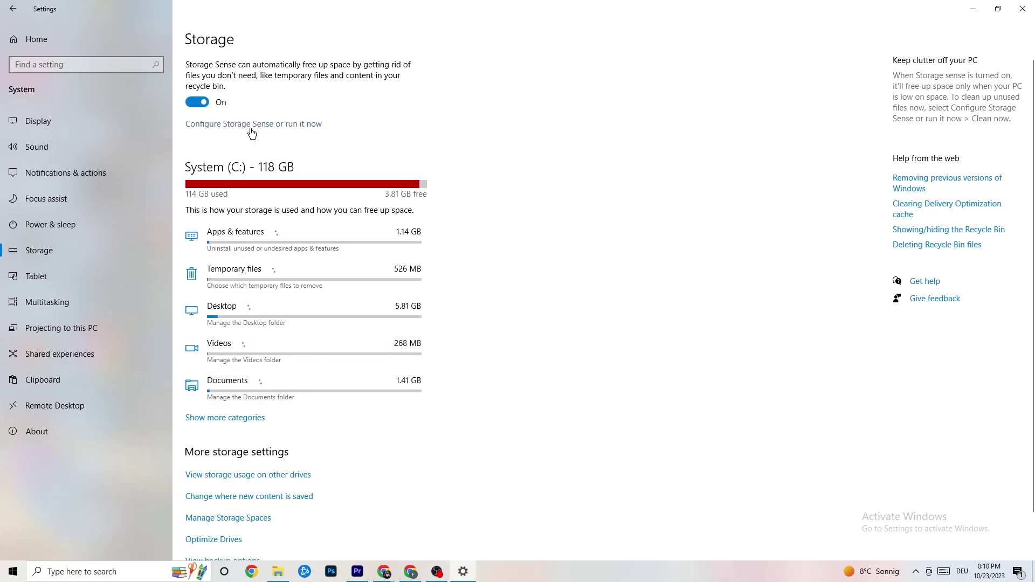
pyautogui.click(291, 124)
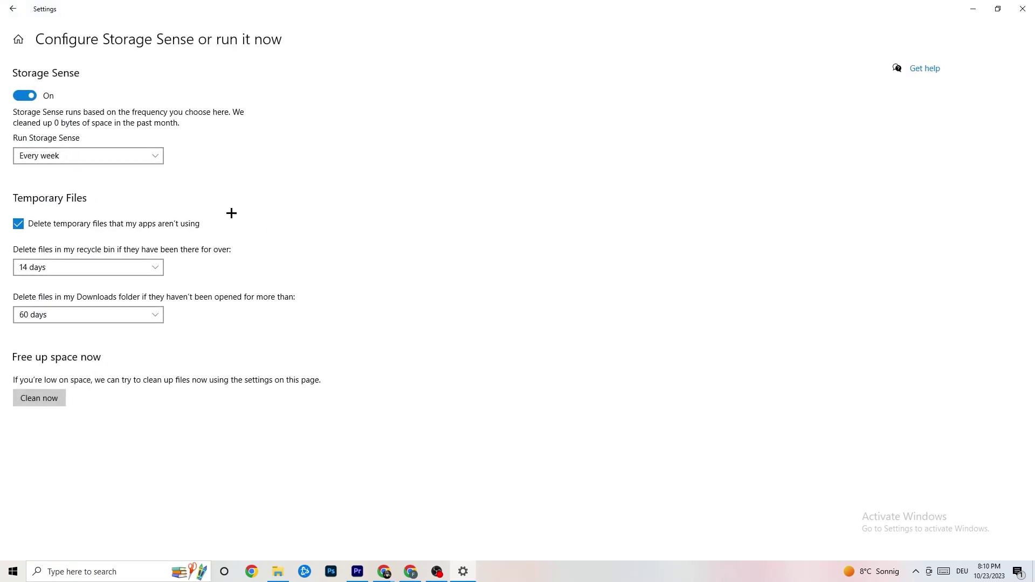
pyautogui.click(130, 156)
pyautogui.click(318, 153)
pyautogui.click(17, 10)
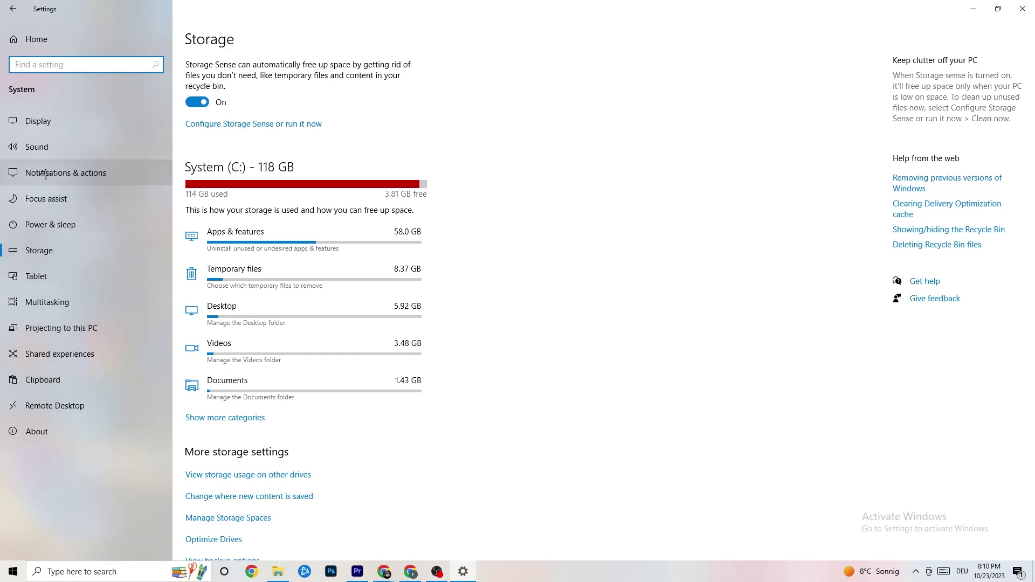
# Step: Review the Gaming settings for Xbox Game Bar, Captures down to the recorded video options, and Game Mode
pyautogui.click(12, 9)
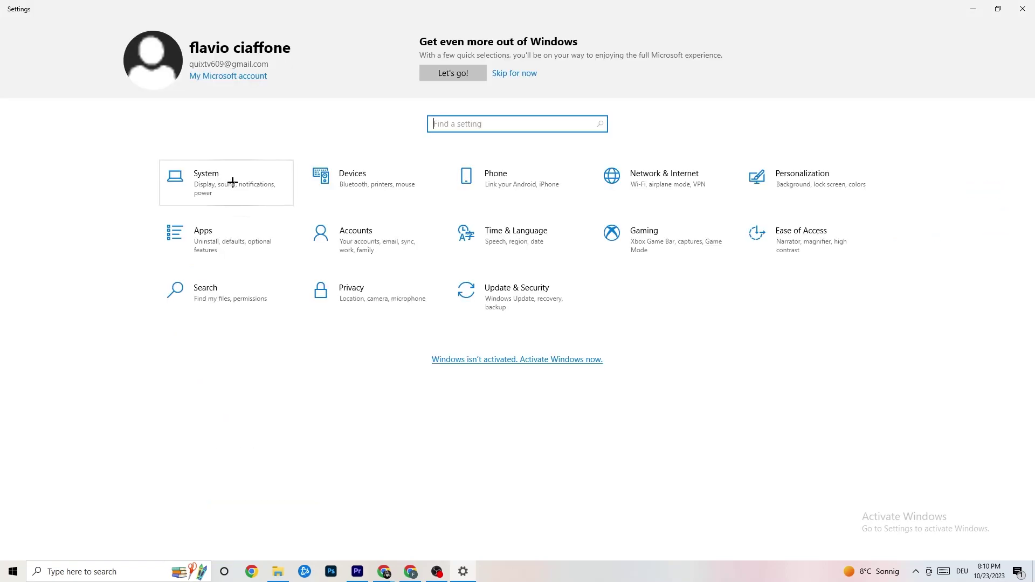
pyautogui.click(631, 256)
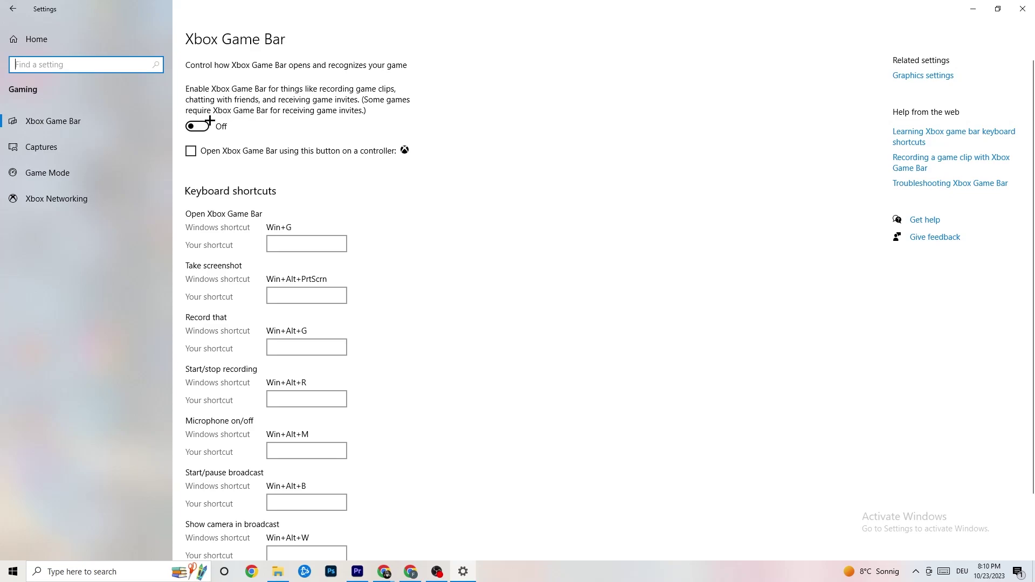
pyautogui.click(43, 146)
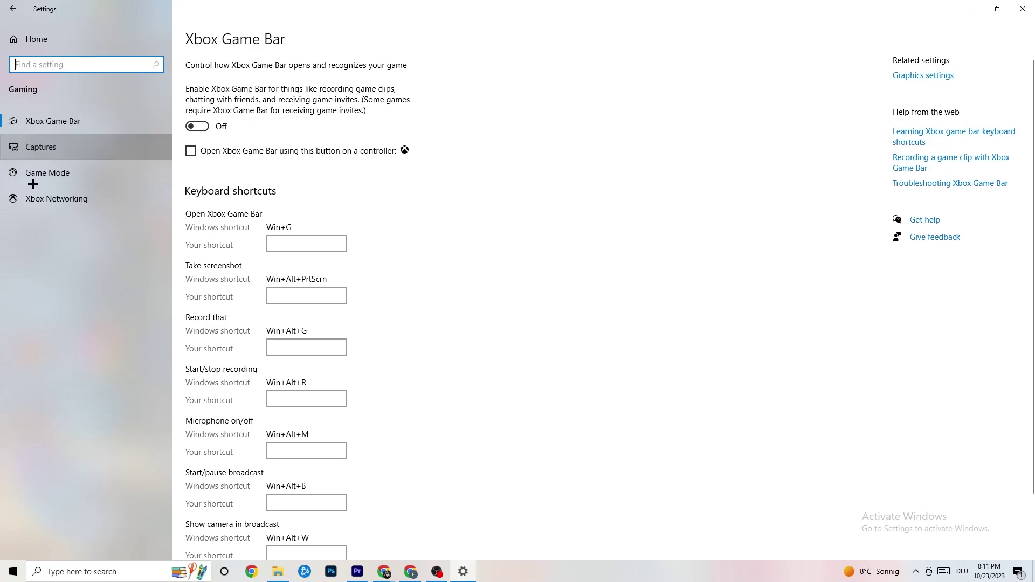
pyautogui.scroll(-2, 361, 225)
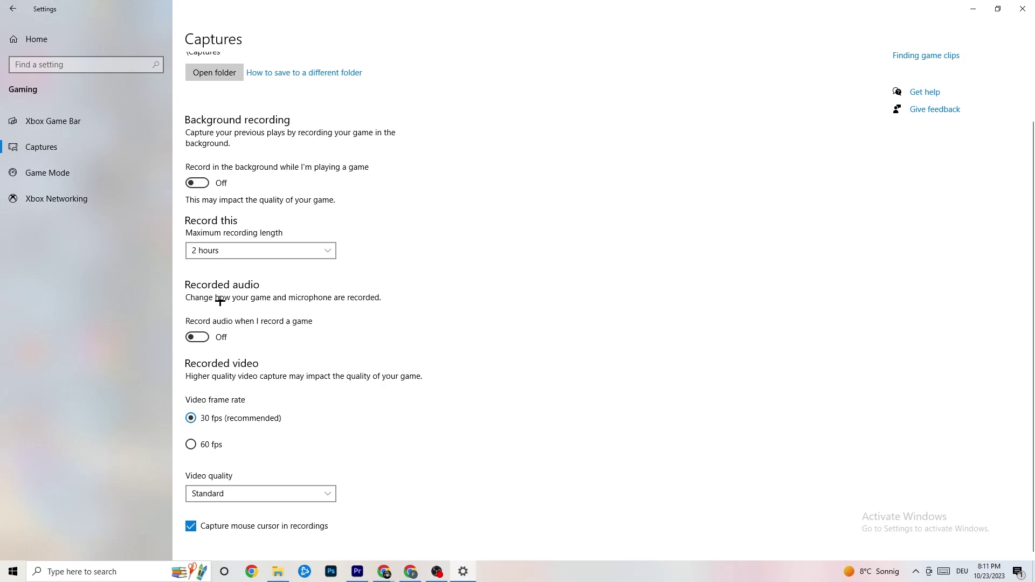
pyautogui.click(69, 170)
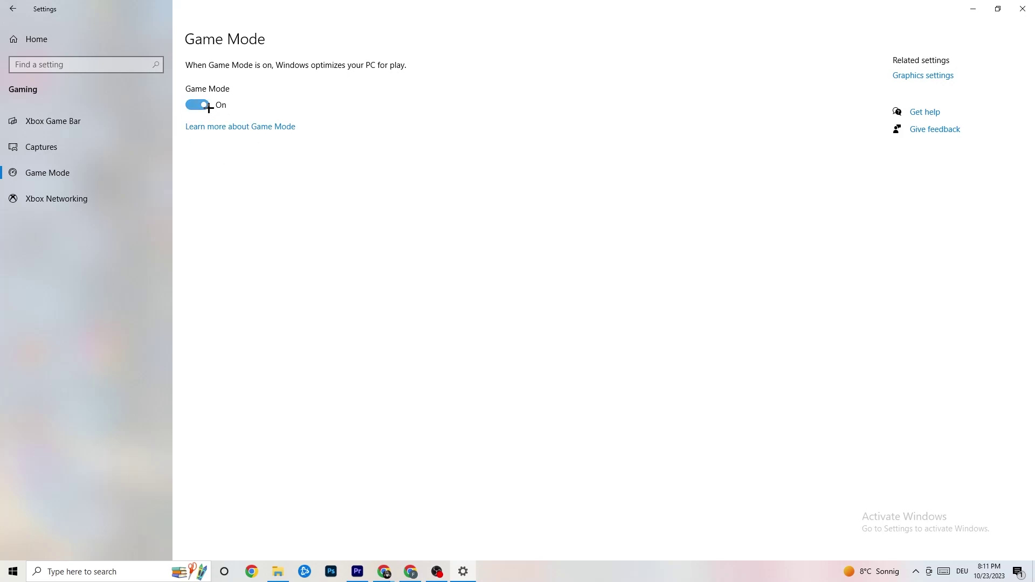
# Step: Review the Windows Update and Troubleshoot pages under Update & Security, and close Settings
pyautogui.click(13, 9)
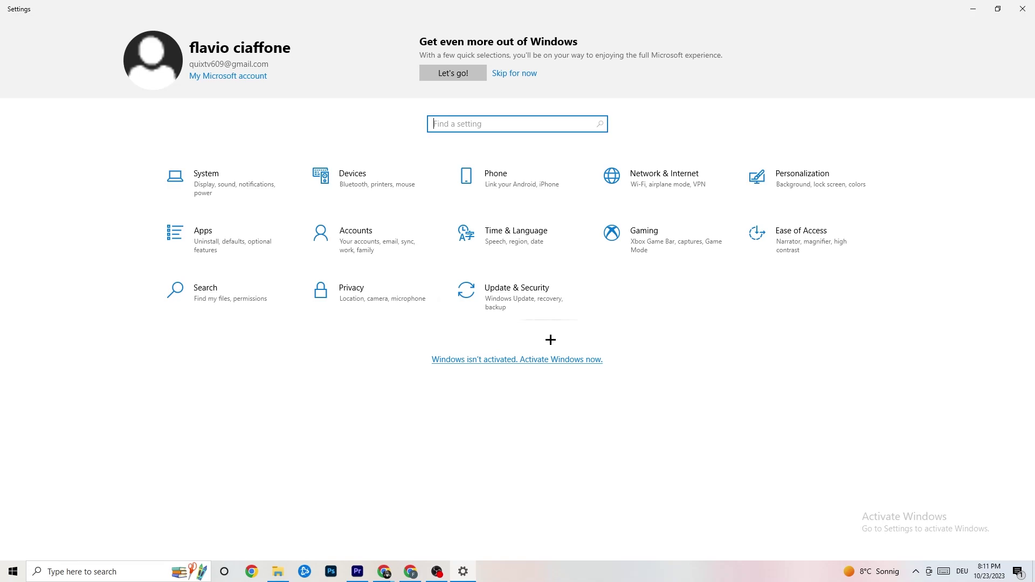
pyautogui.click(525, 291)
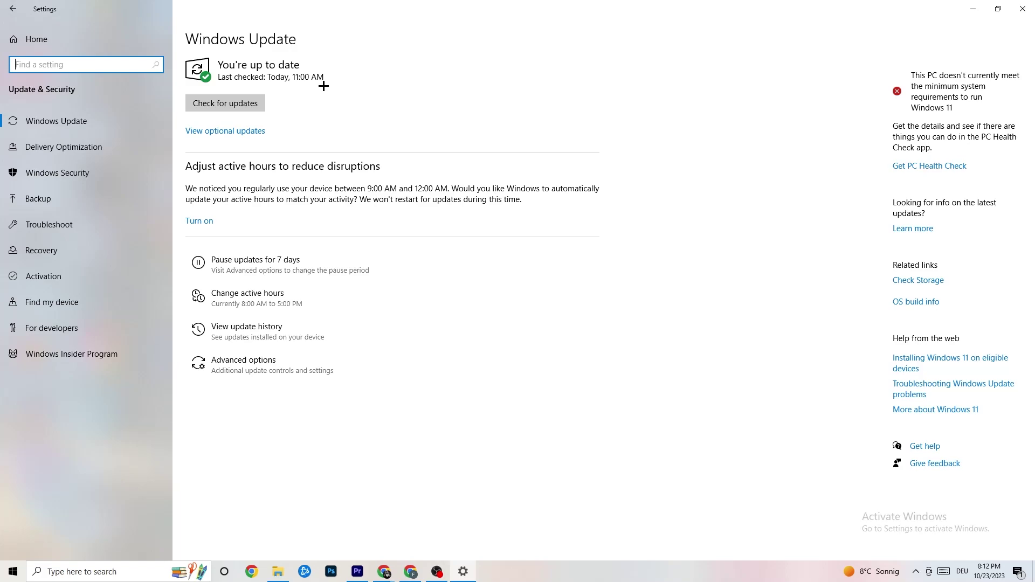
pyautogui.click(119, 125)
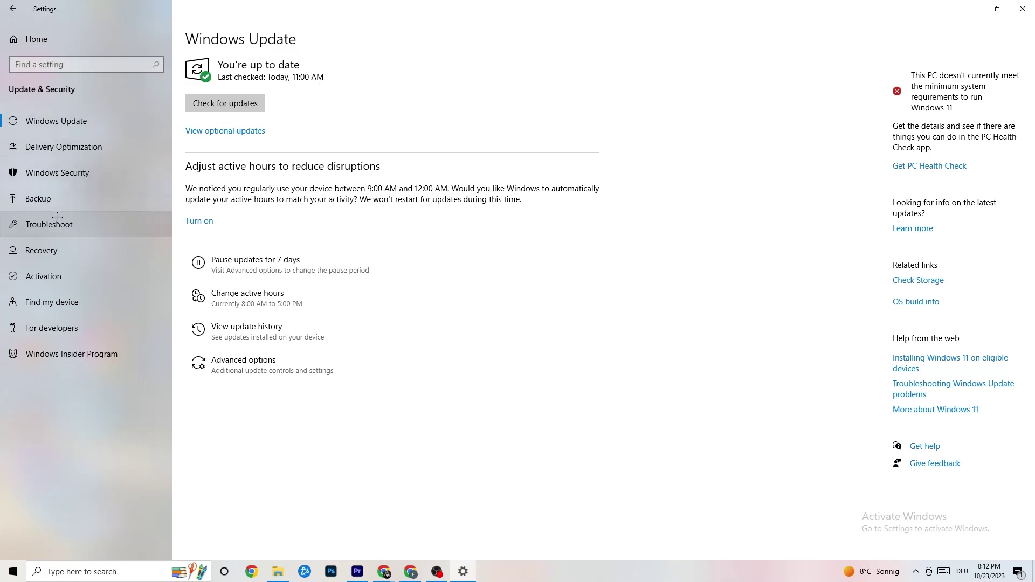
pyautogui.click(57, 218)
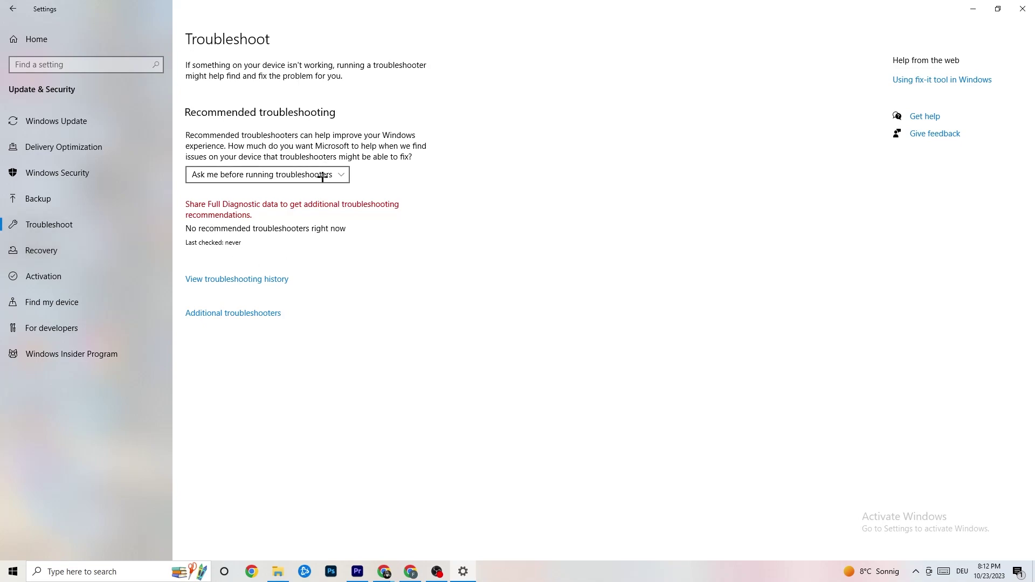
pyautogui.click(1025, 5)
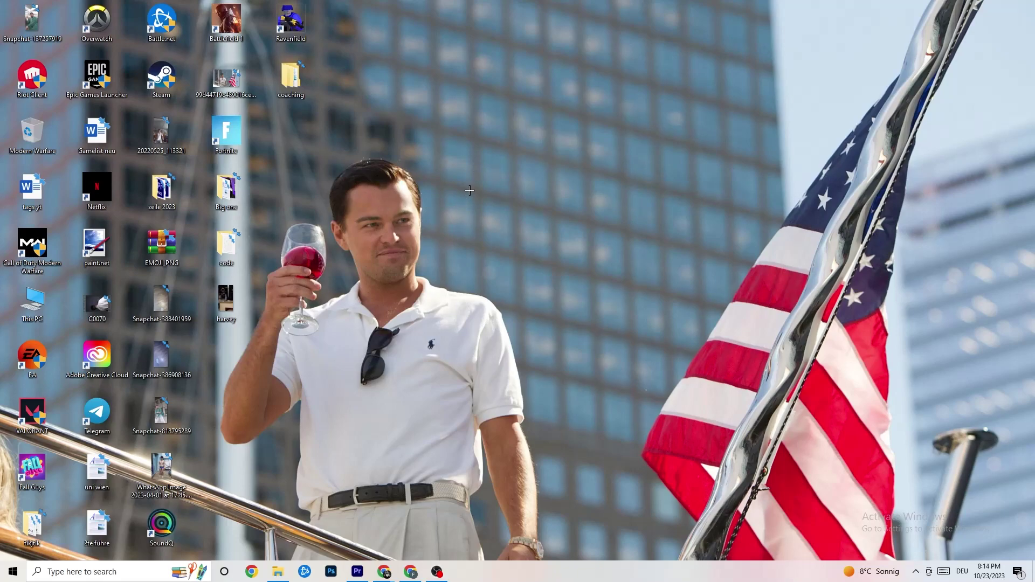
# Step: Open NVIDIA Control Panel from the desktop, examine the image preview and display resolution settings, and close it
pyautogui.rightClick(463, 140)
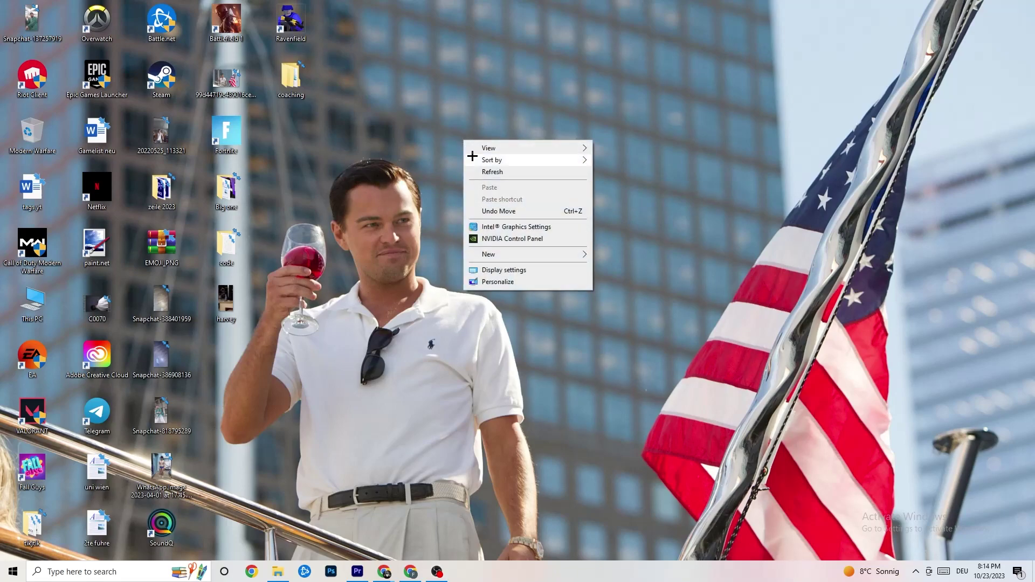
pyautogui.click(501, 240)
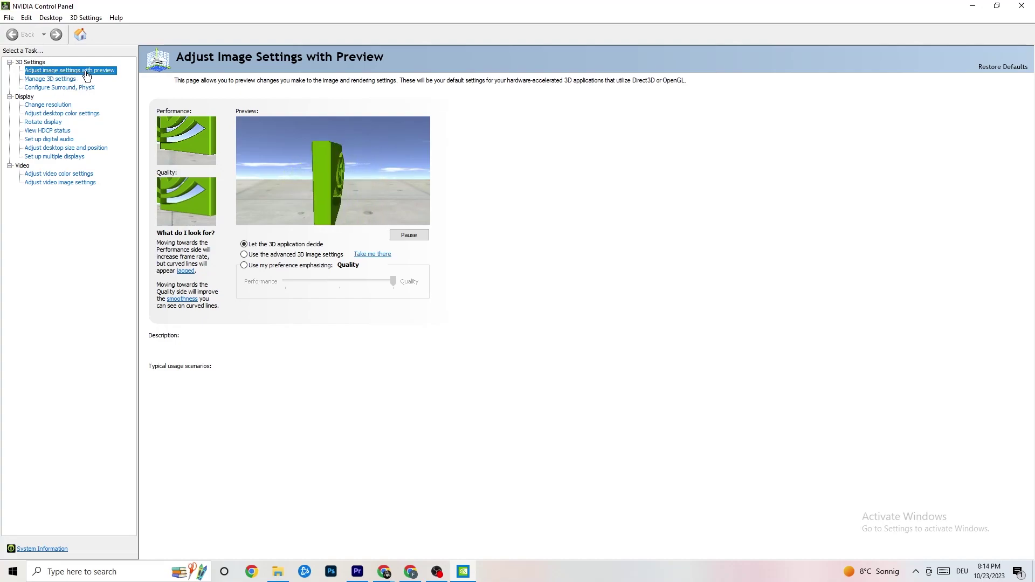
pyautogui.moveTo(272, 250)
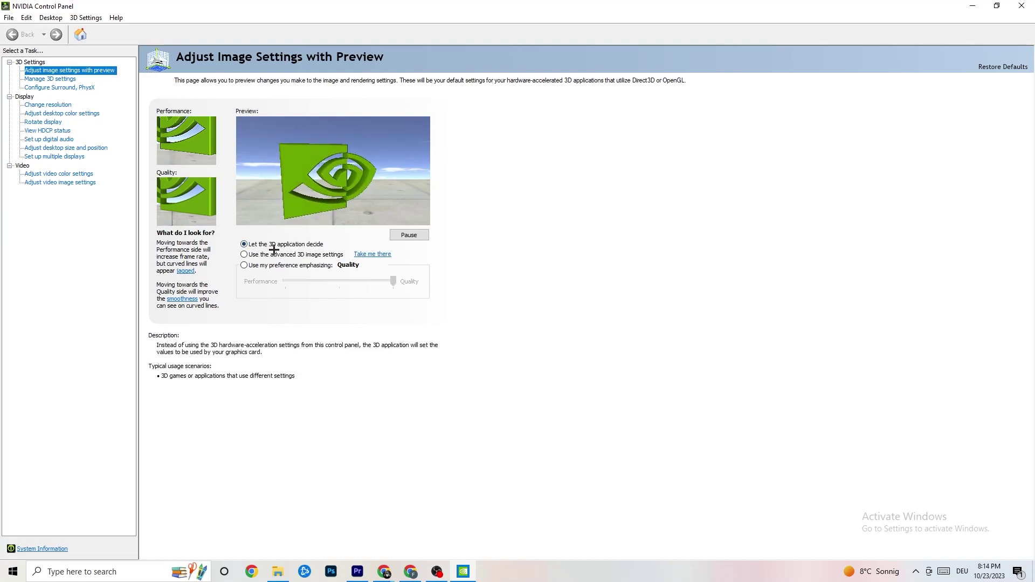
pyautogui.moveTo(279, 284)
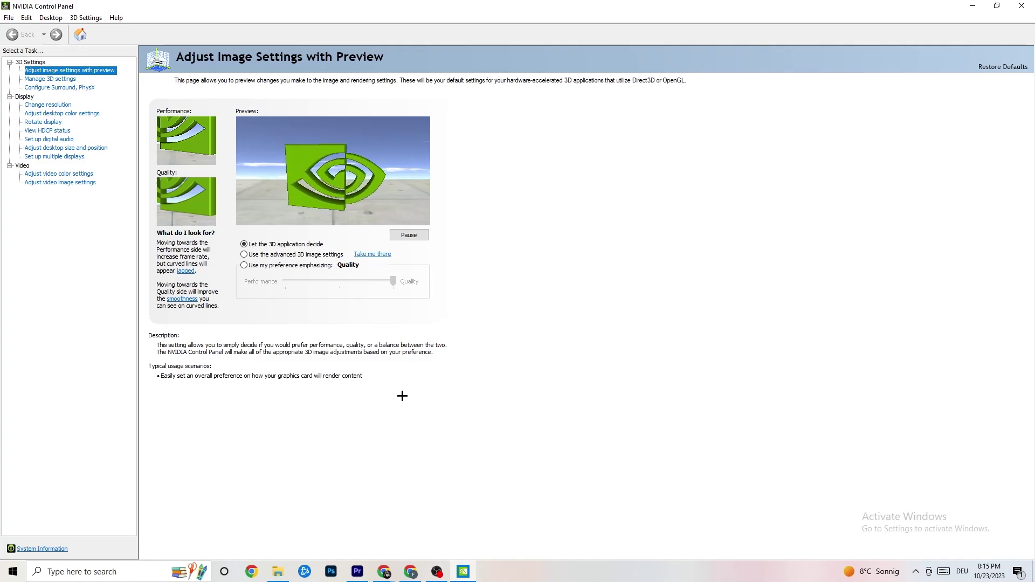
pyautogui.click(43, 106)
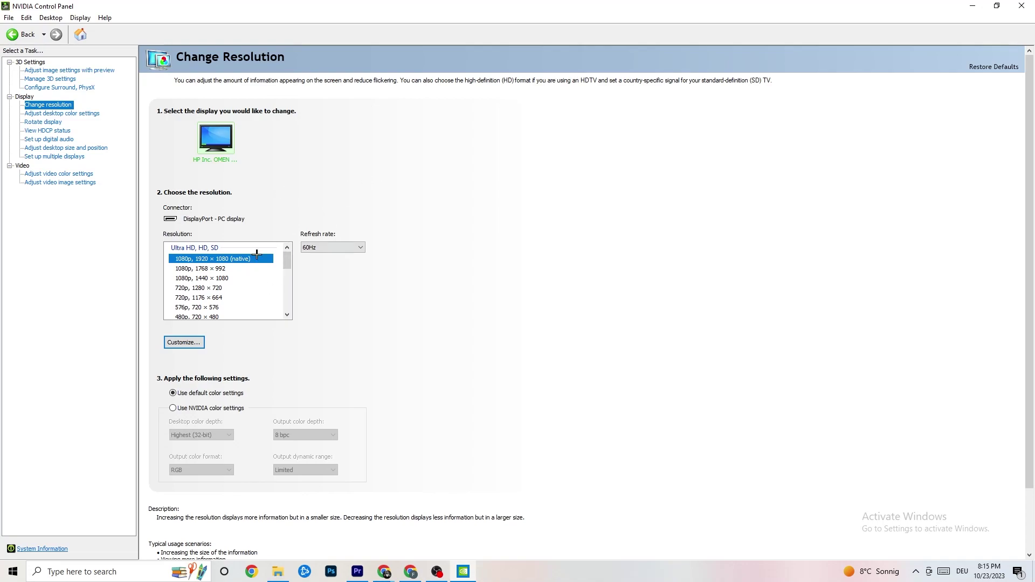
pyautogui.hotkey('alt', 'F4')
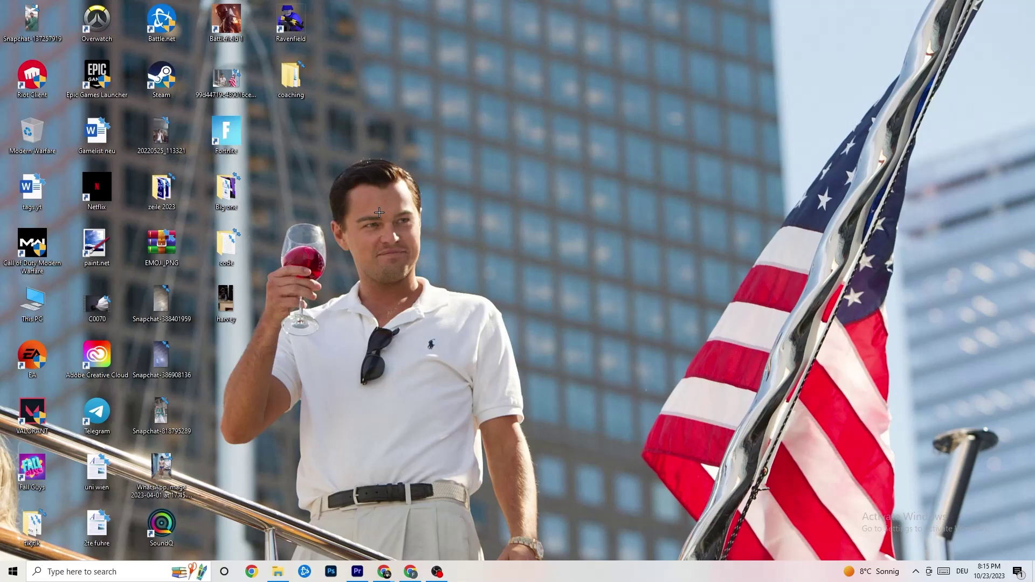
# Step: Look at the Windows shut down and restart options, and dismiss them without choosing one
pyautogui.click(13, 572)
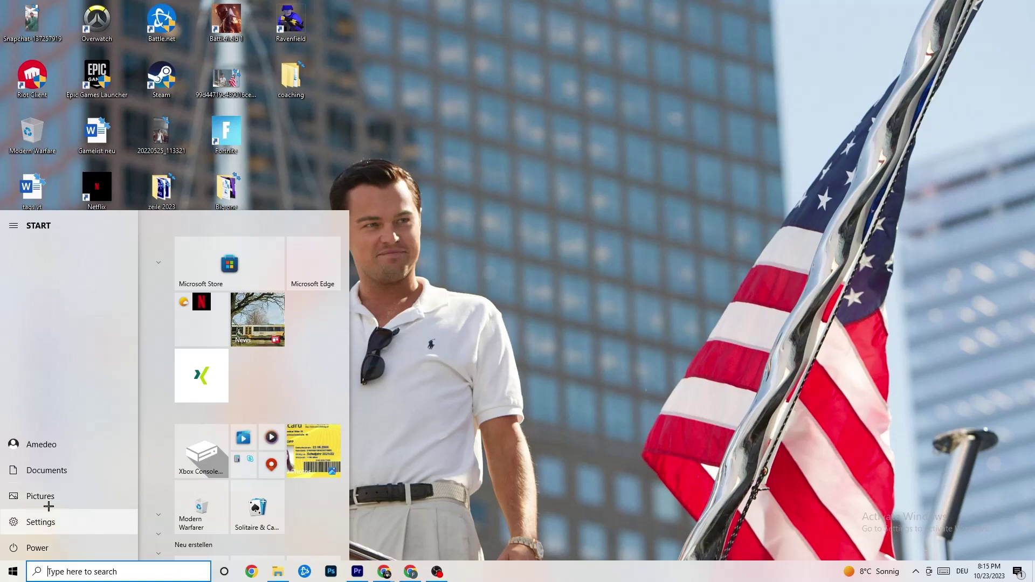
pyautogui.click(106, 546)
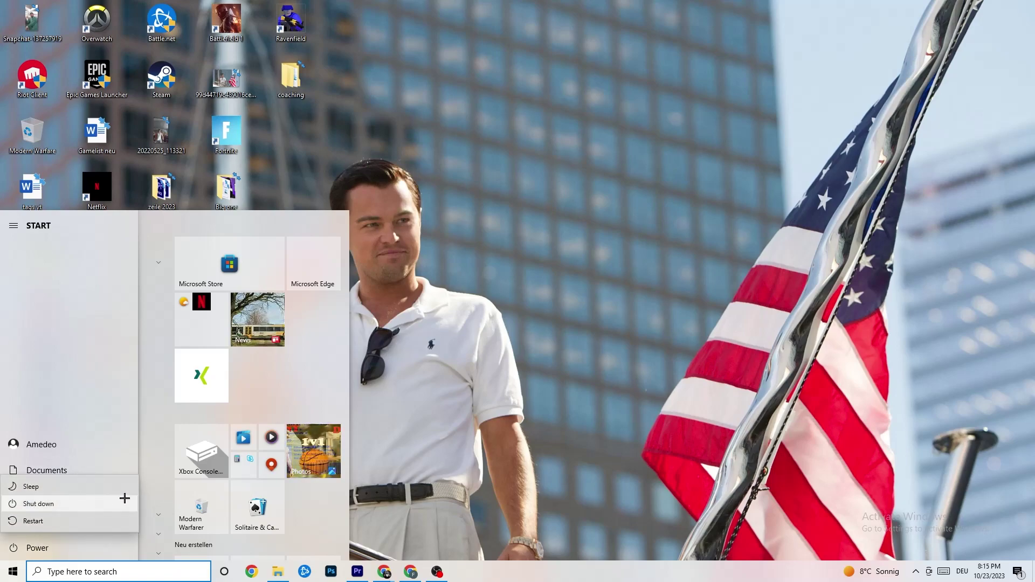
pyautogui.click(545, 107)
pyautogui.click(507, 217)
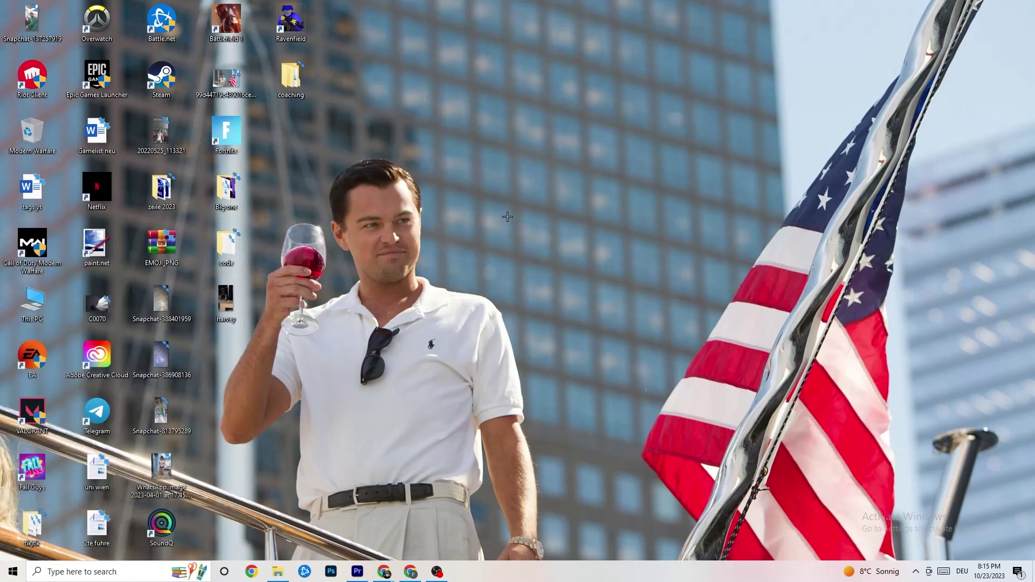